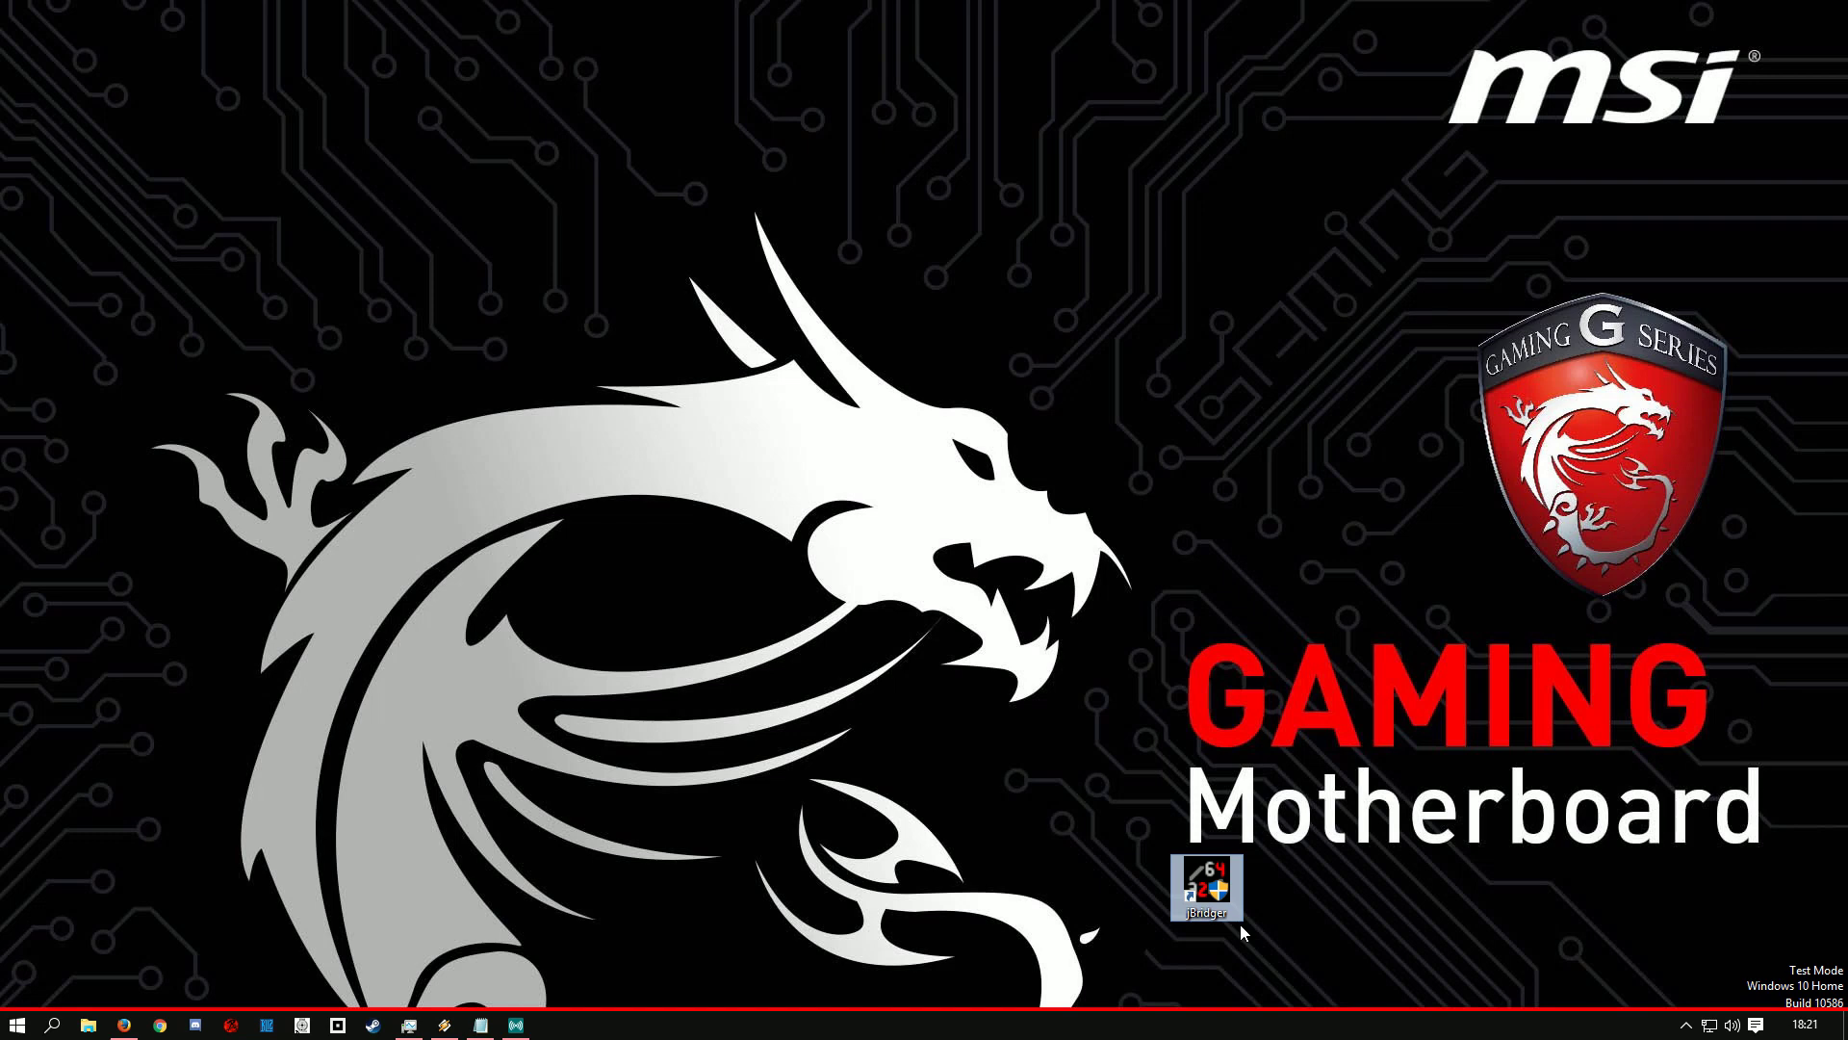
# Launch jBridger from the desktop with administrator rights and move its window to the middle of the screen
pyautogui.rightClick(1226, 884)
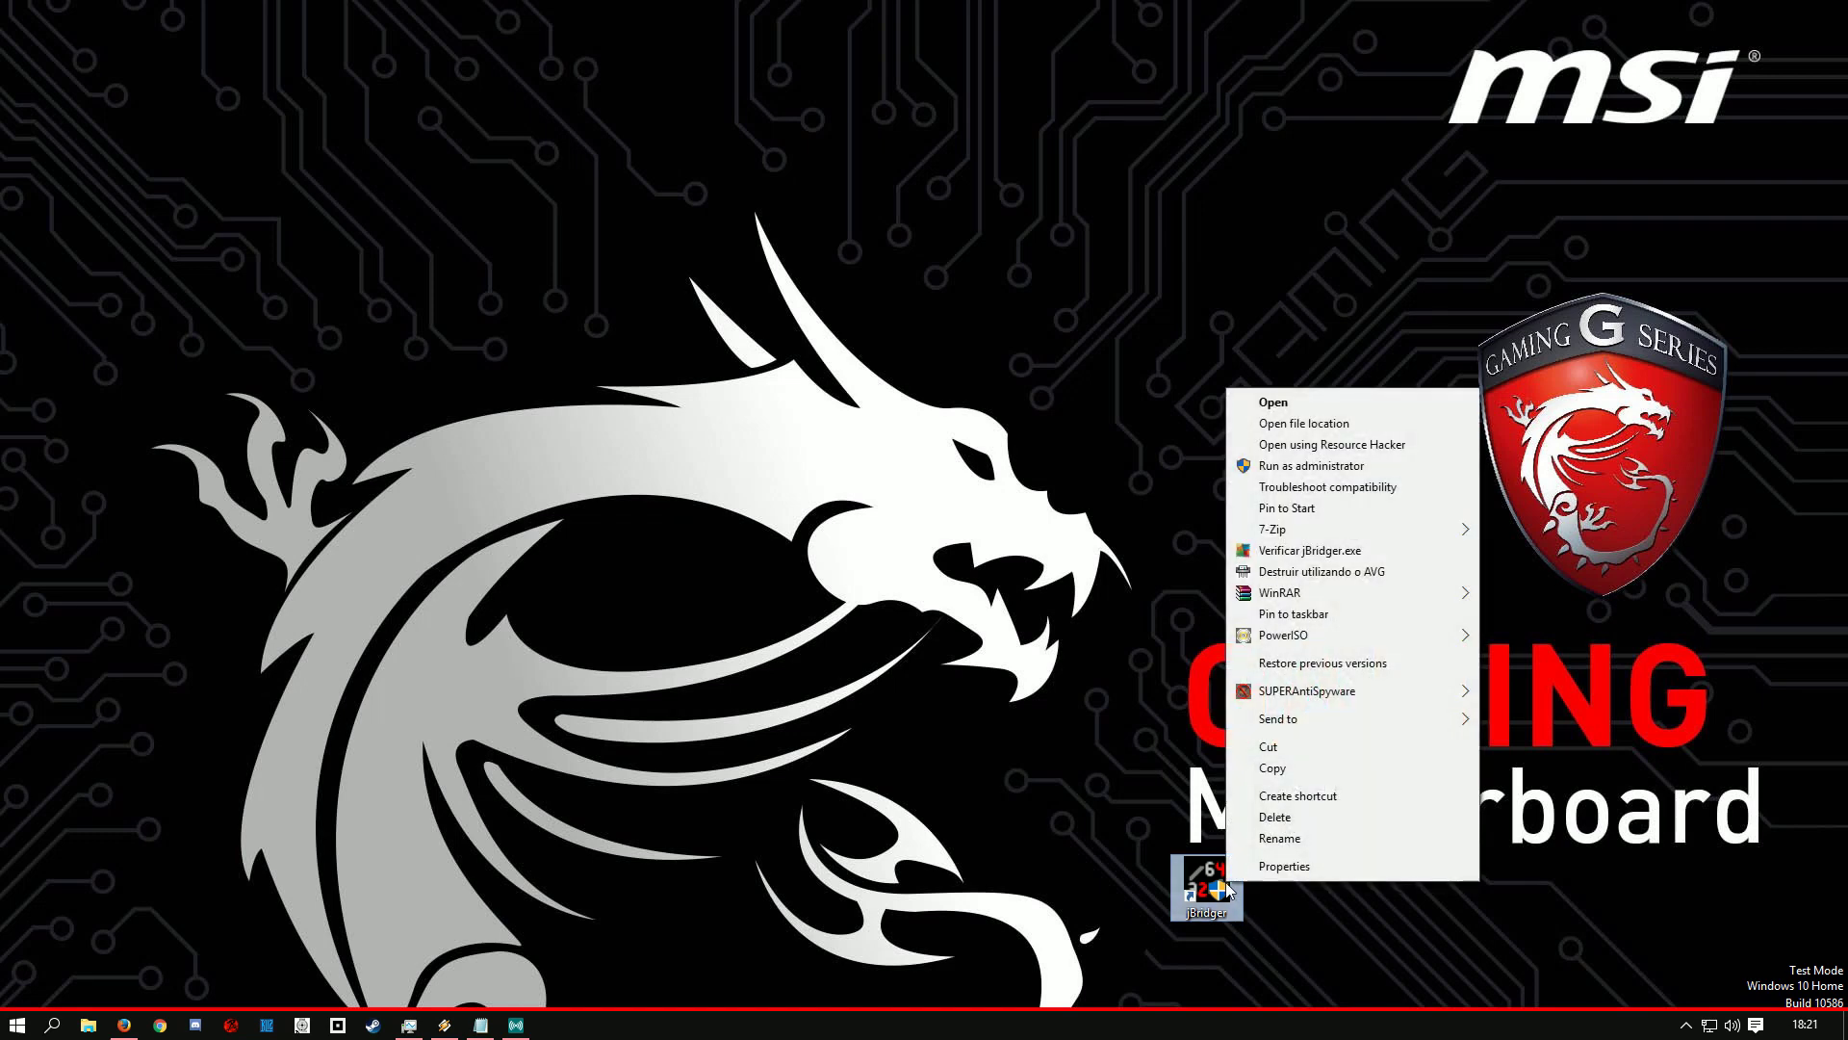
pyautogui.click(1380, 465)
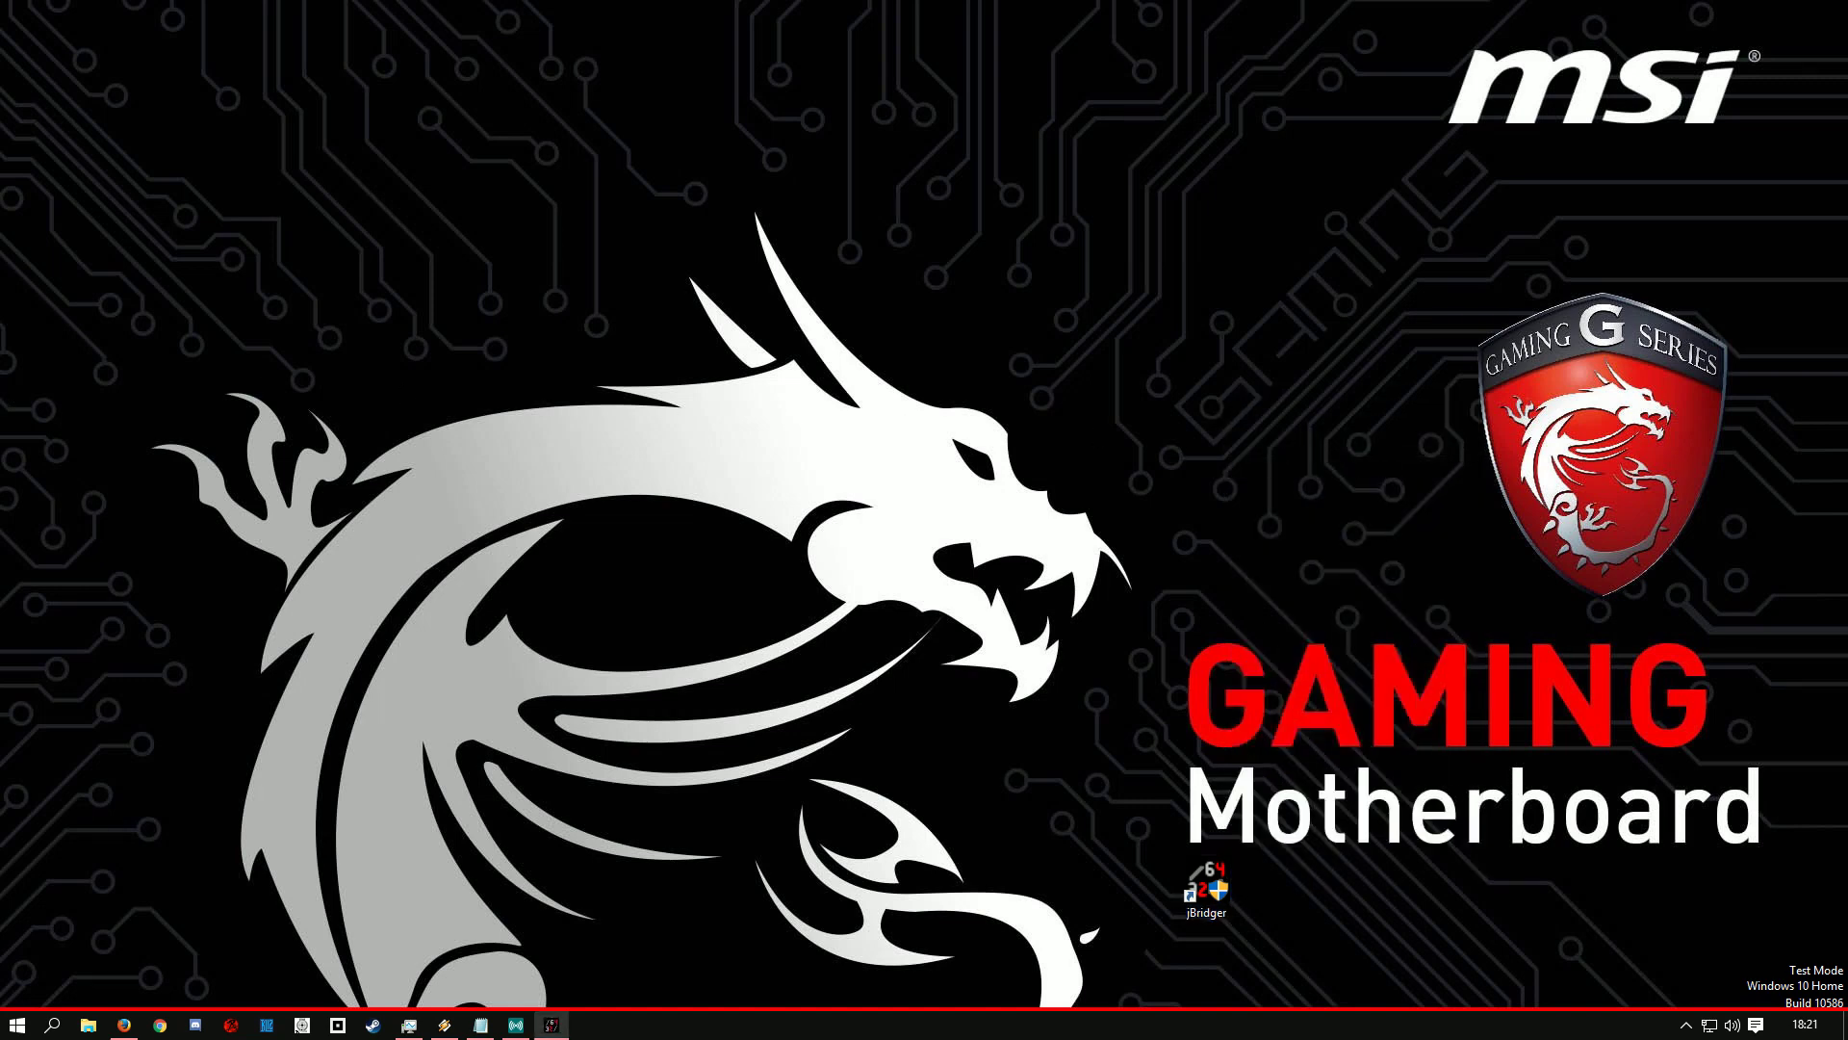
pyautogui.moveTo(829, 372); pyautogui.dragTo(939, 396)
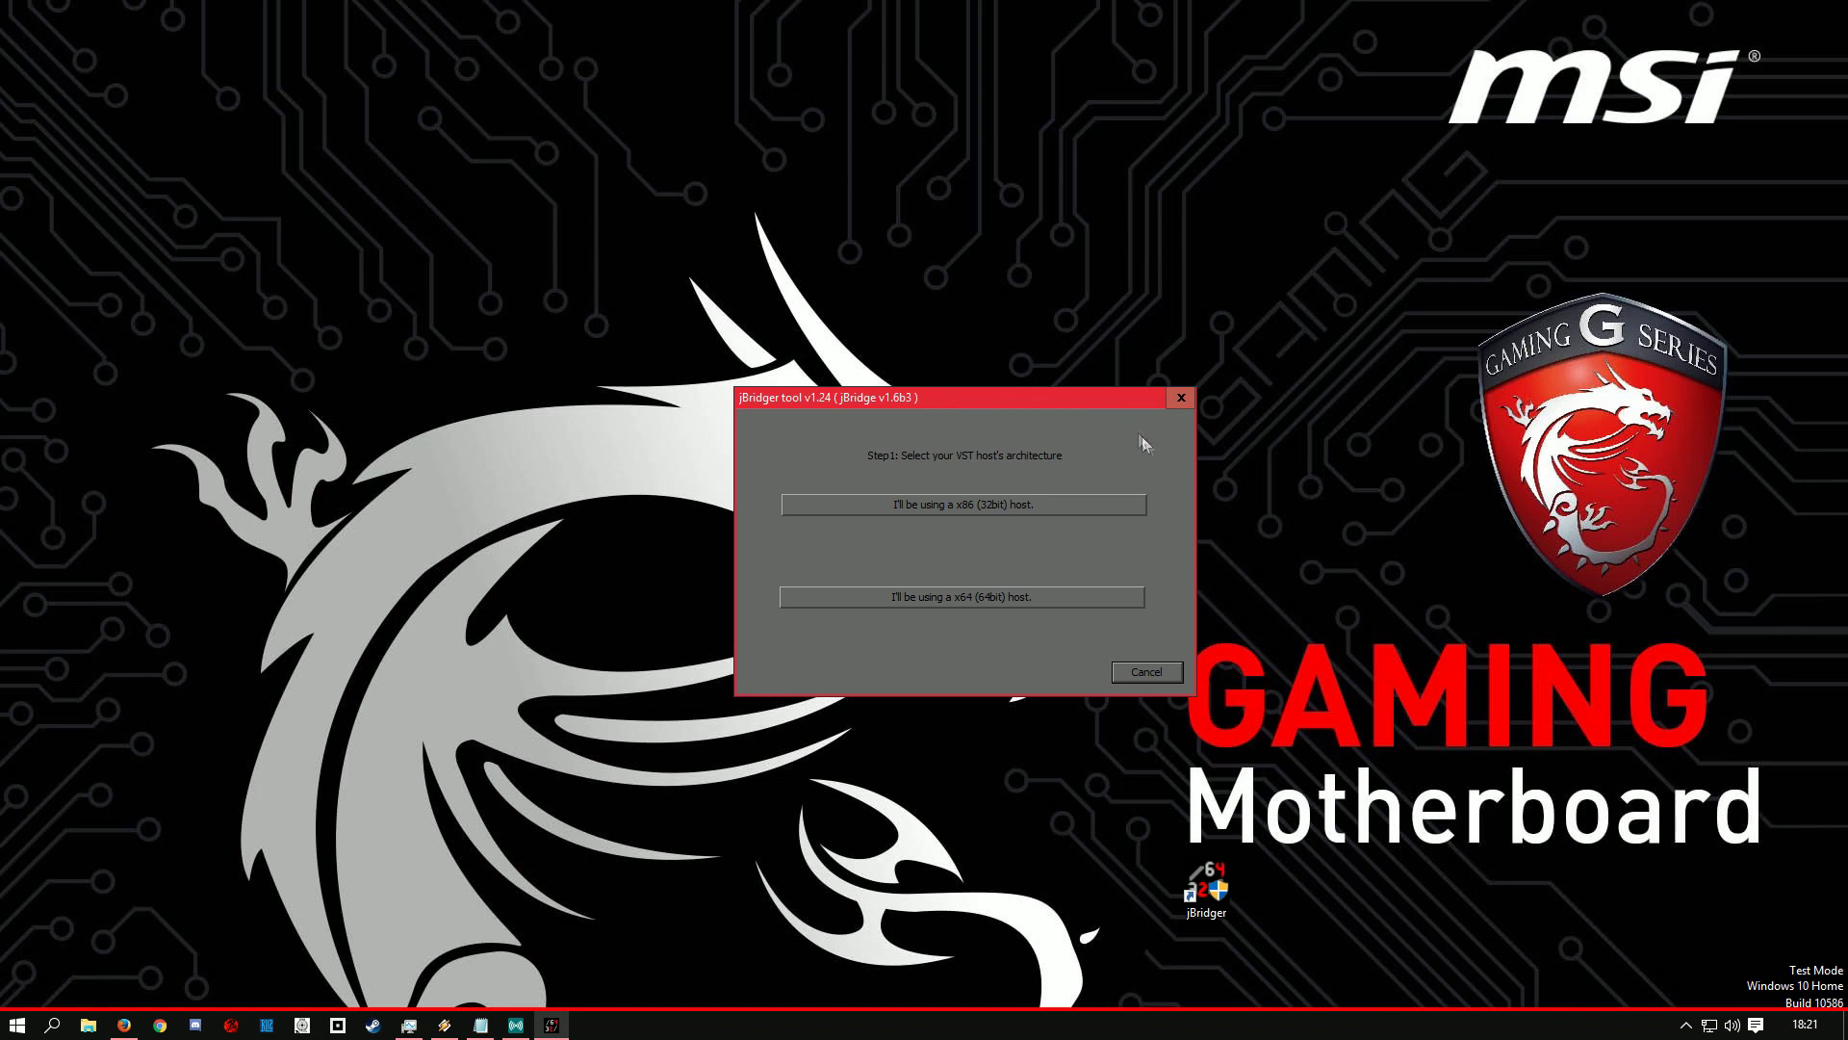
# Choose the x86 (32bit) host, turn off bridging files for 32 bit plugins, and create the files inside a specified directory
pyautogui.click(1089, 506)
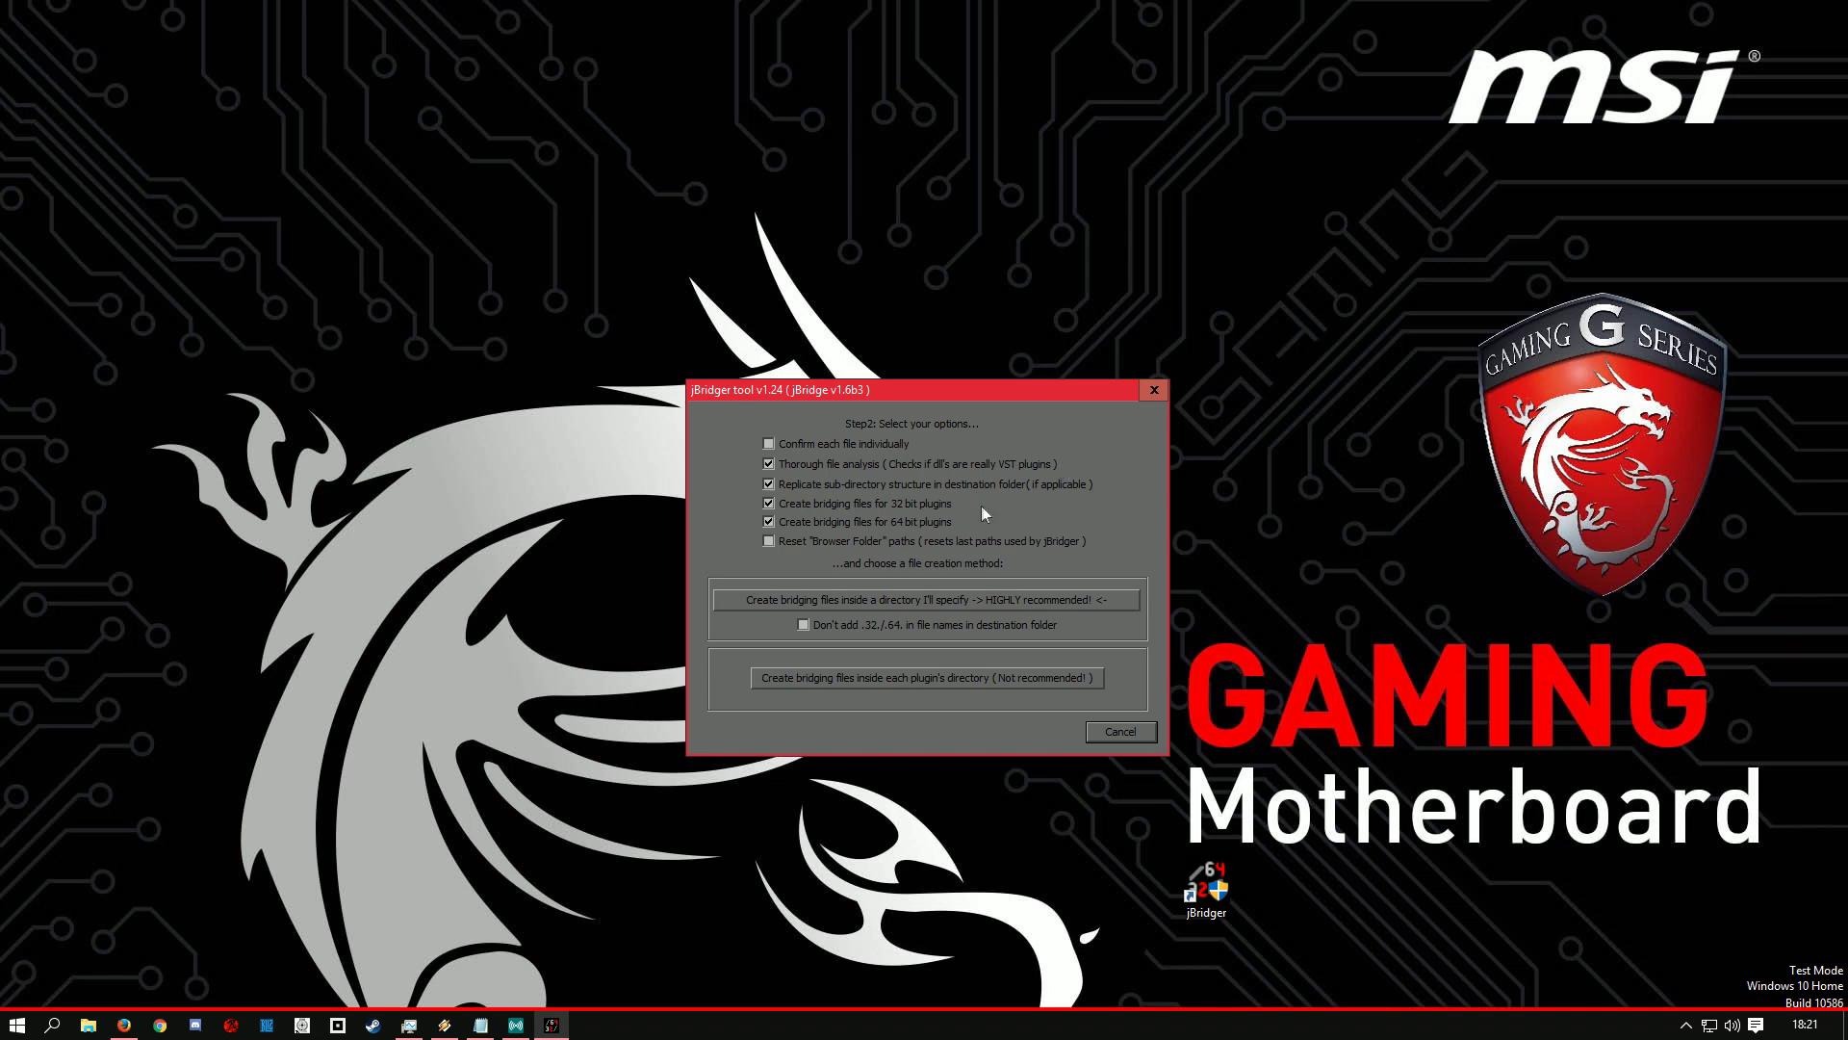
pyautogui.click(768, 503)
pyautogui.click(1113, 598)
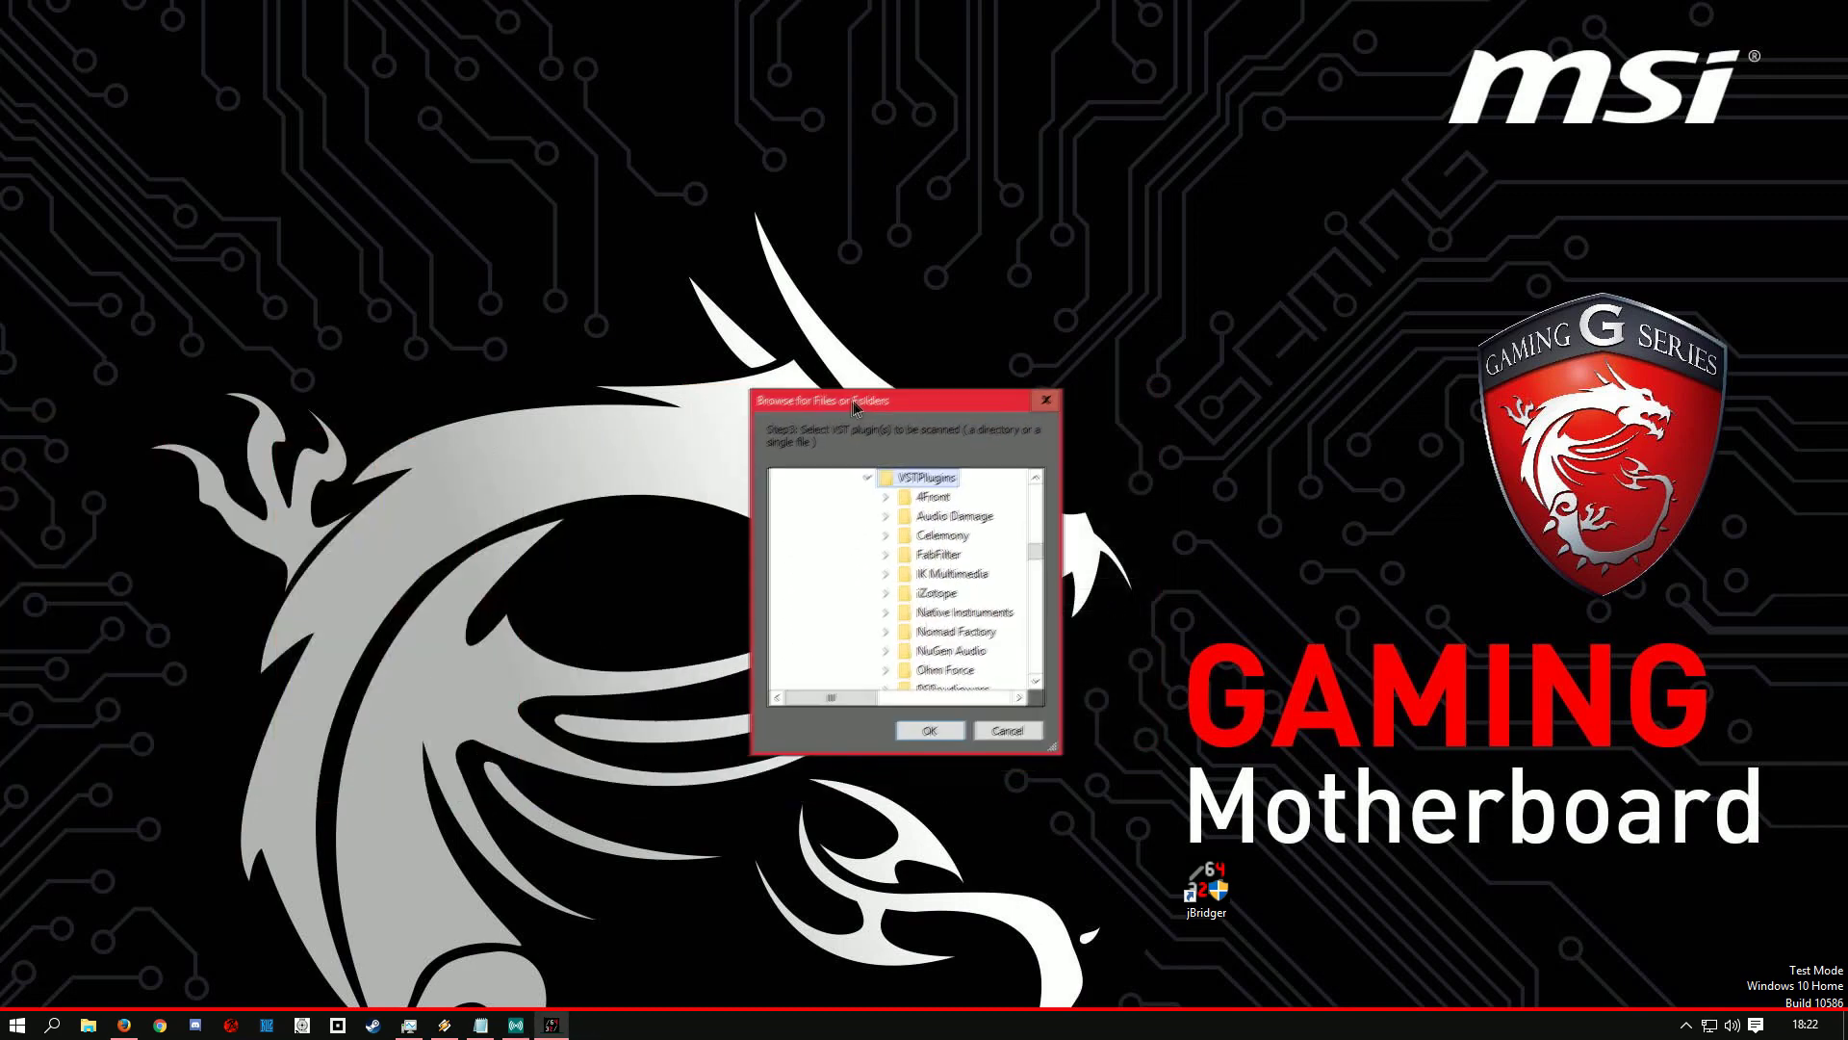
# Select the VSTPlugins folder under Program Files, Steinberg, Cubase 5 as the plugin directory to scan
pyautogui.scroll(10, 980, 637)
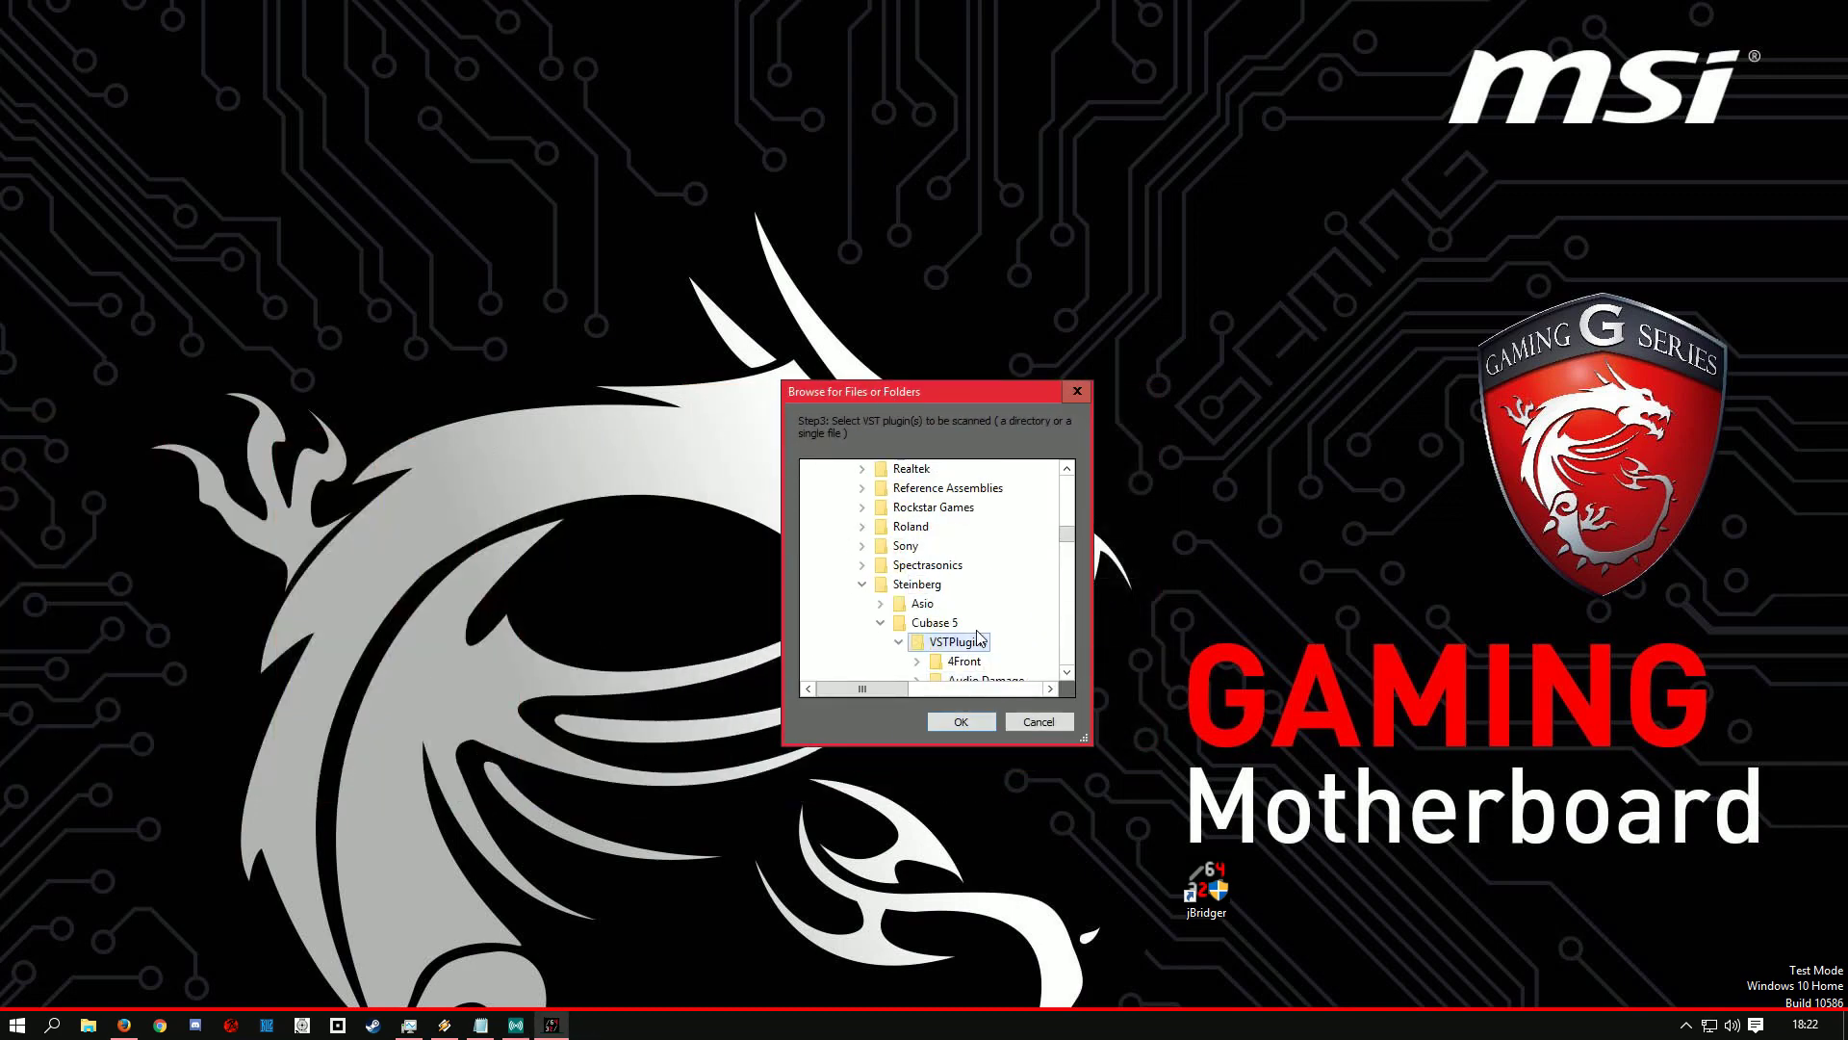
pyautogui.scroll(3, 980, 637)
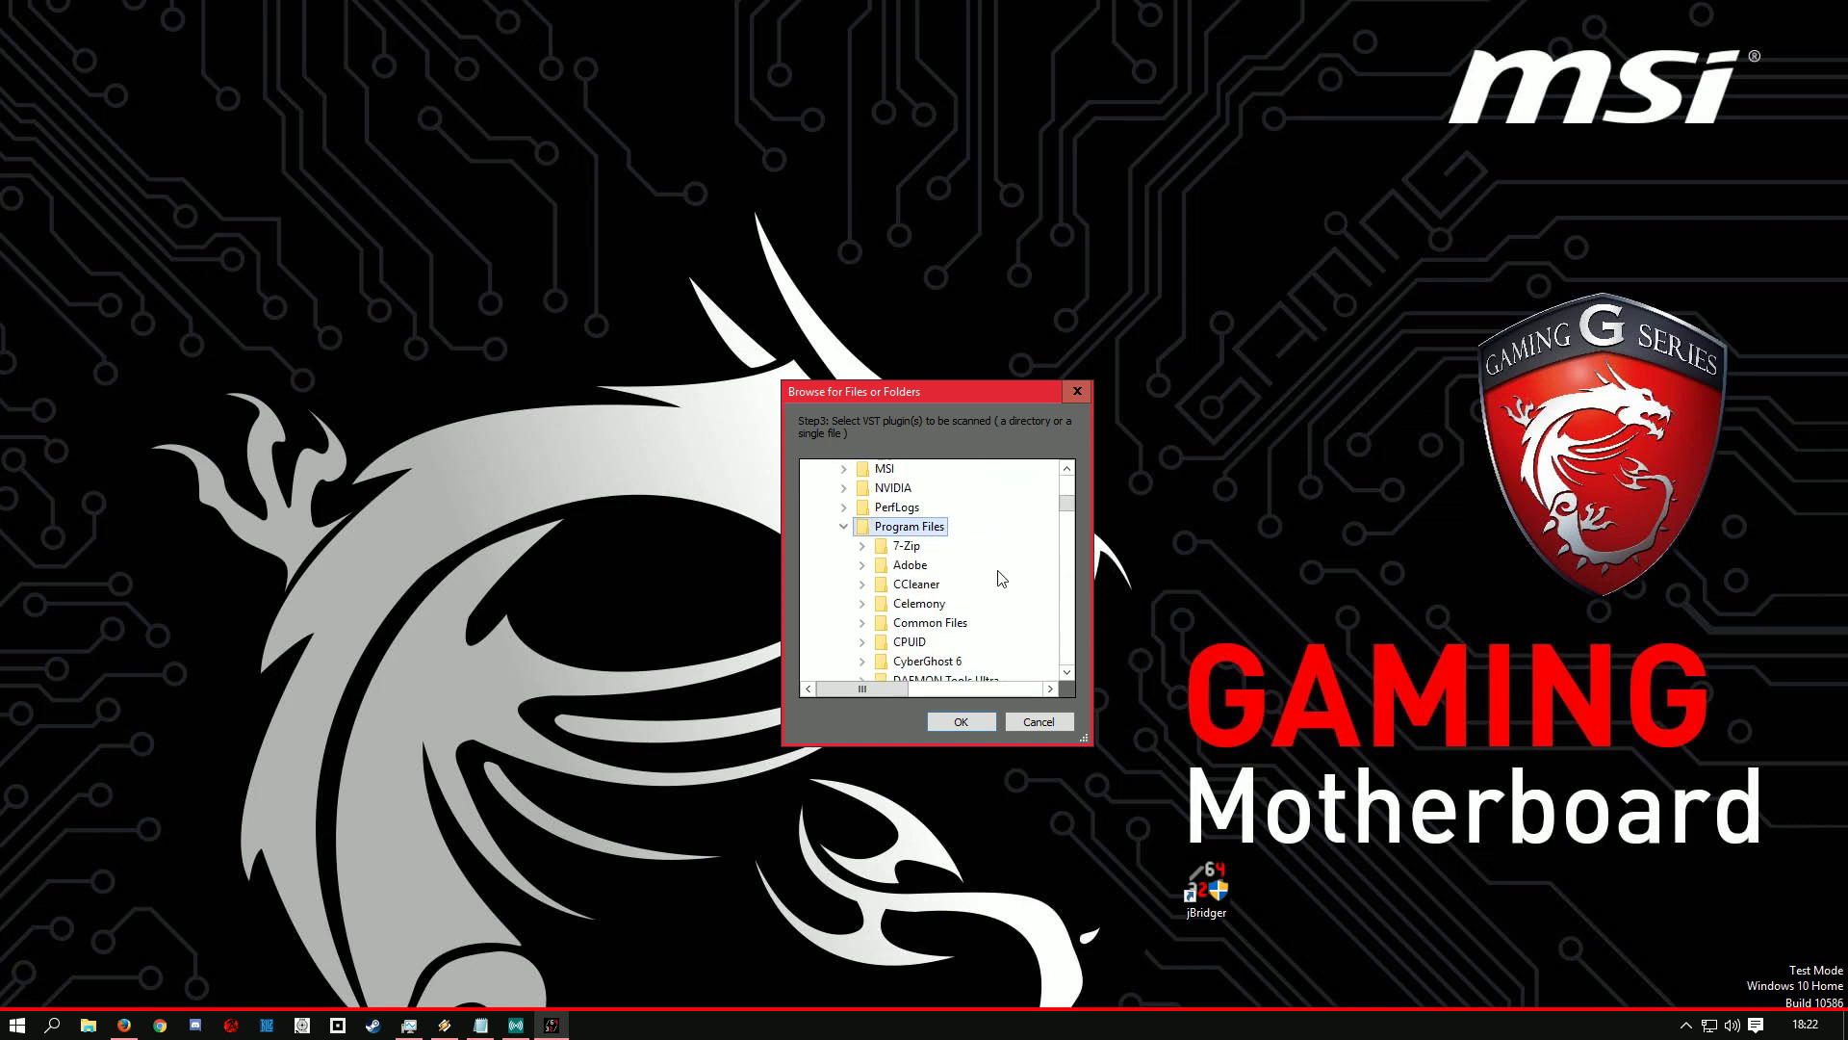
pyautogui.scroll(-12, 1001, 577)
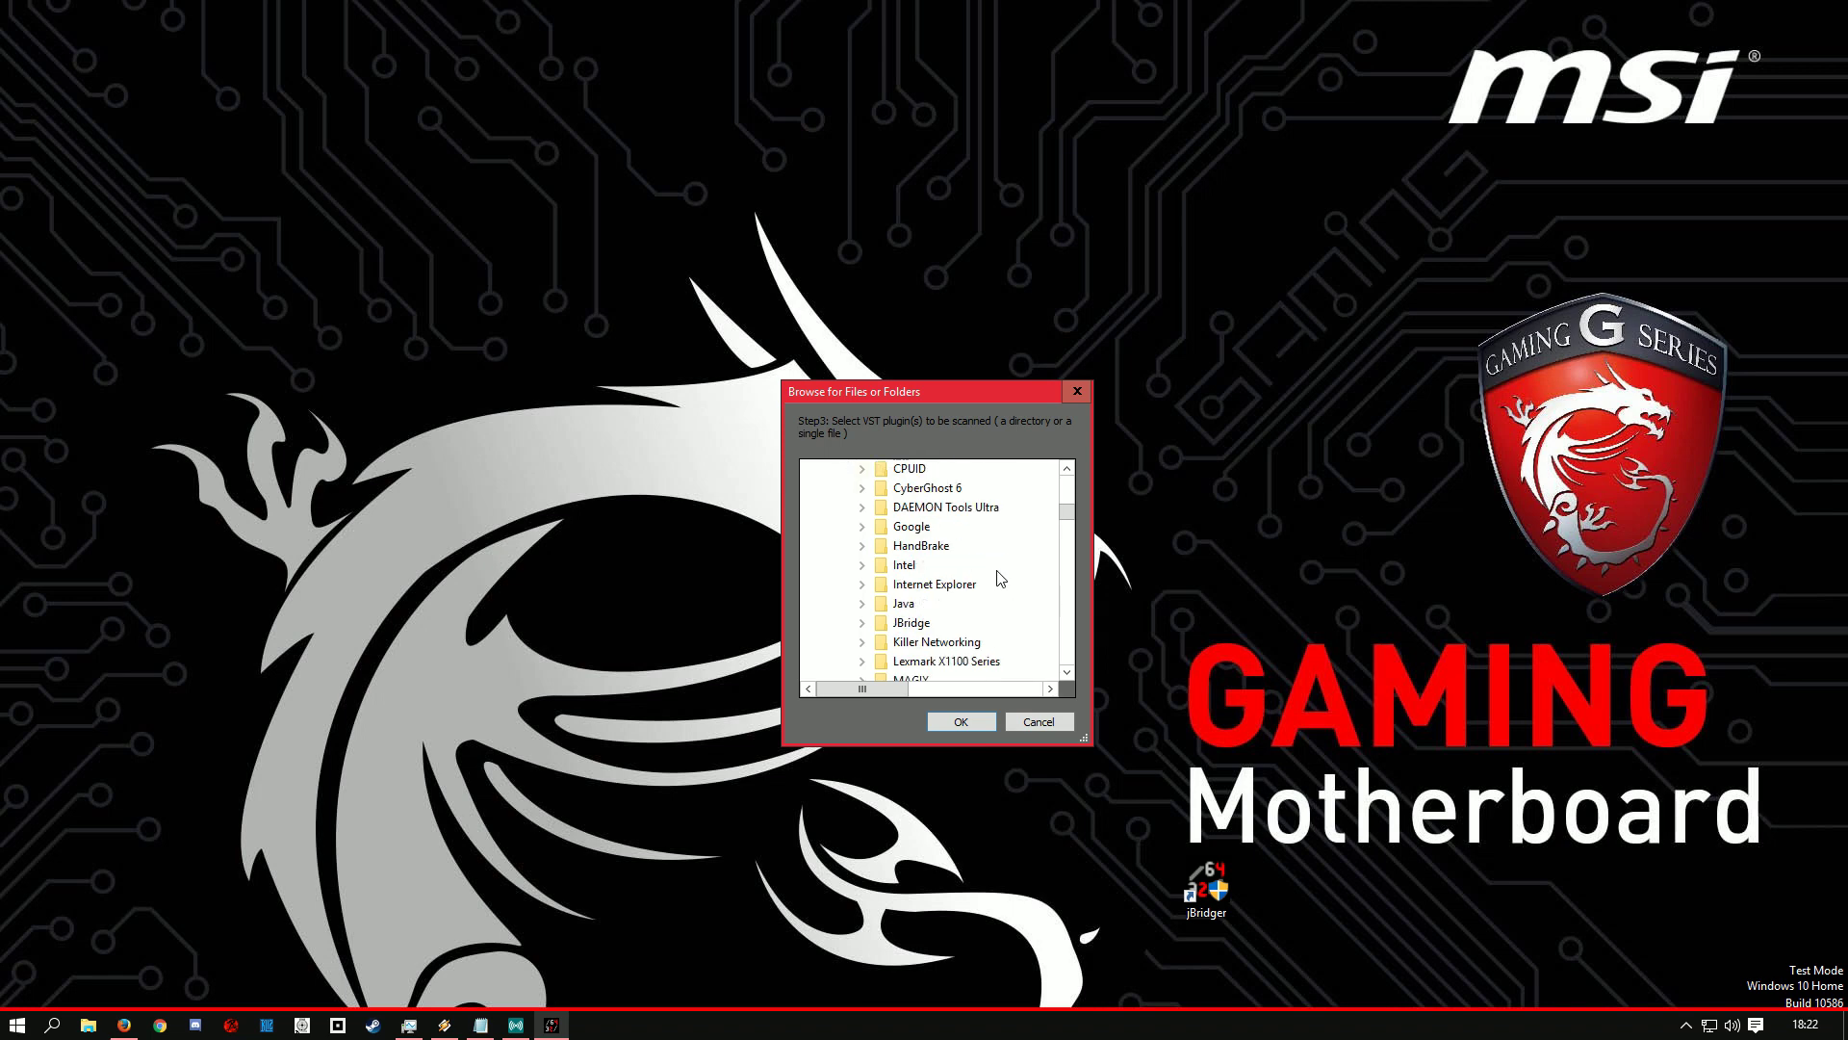
pyautogui.click(920, 526)
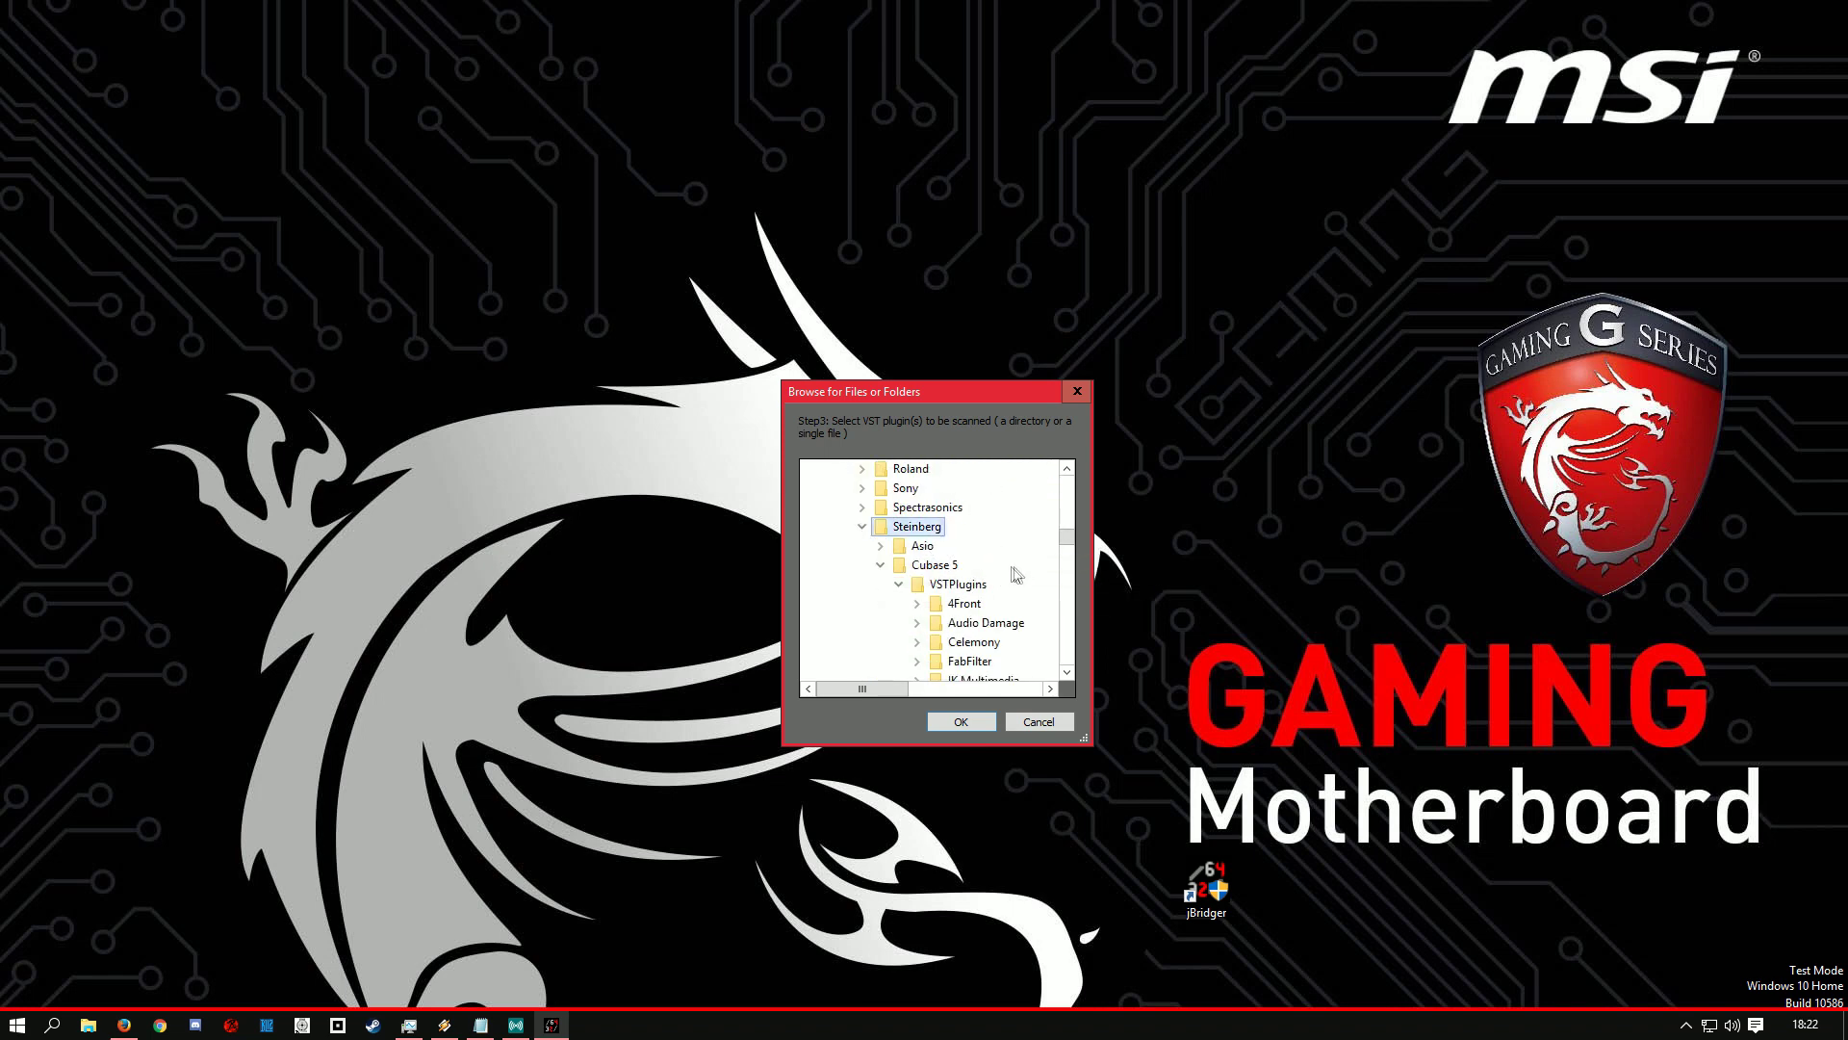
pyautogui.click(1007, 571)
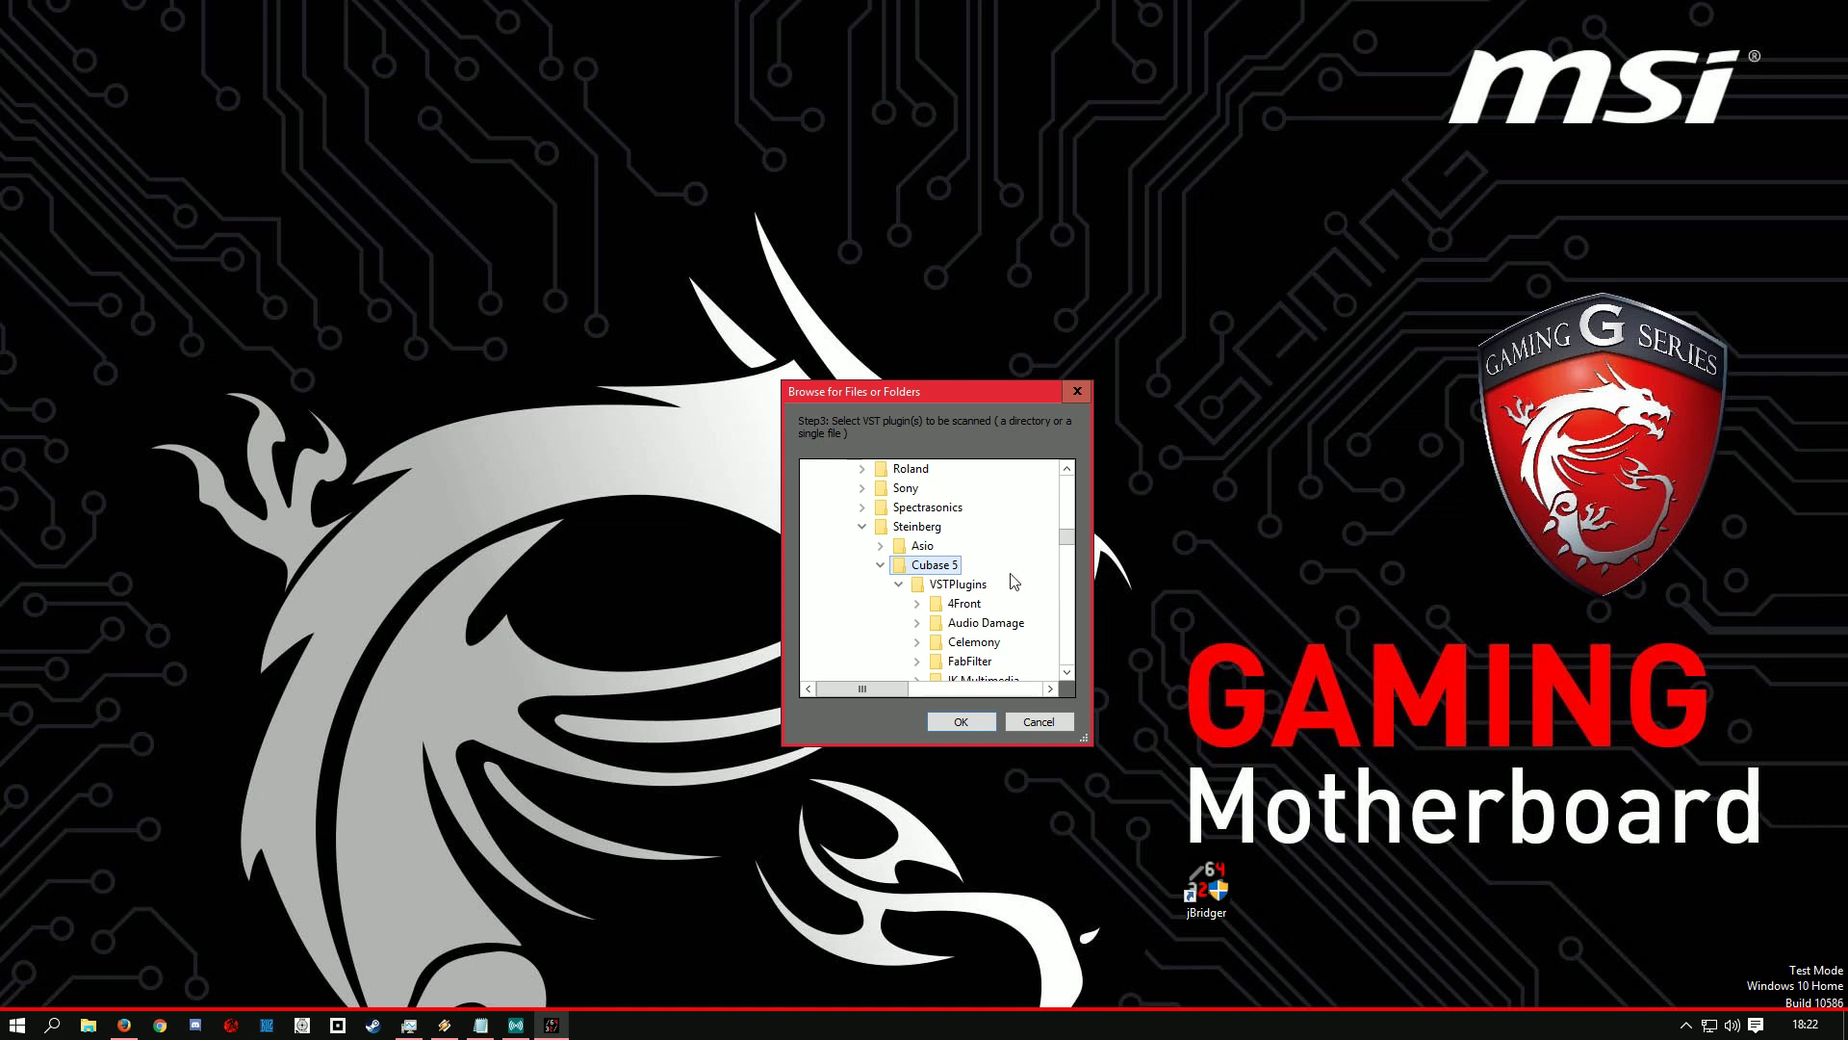
pyautogui.click(1026, 587)
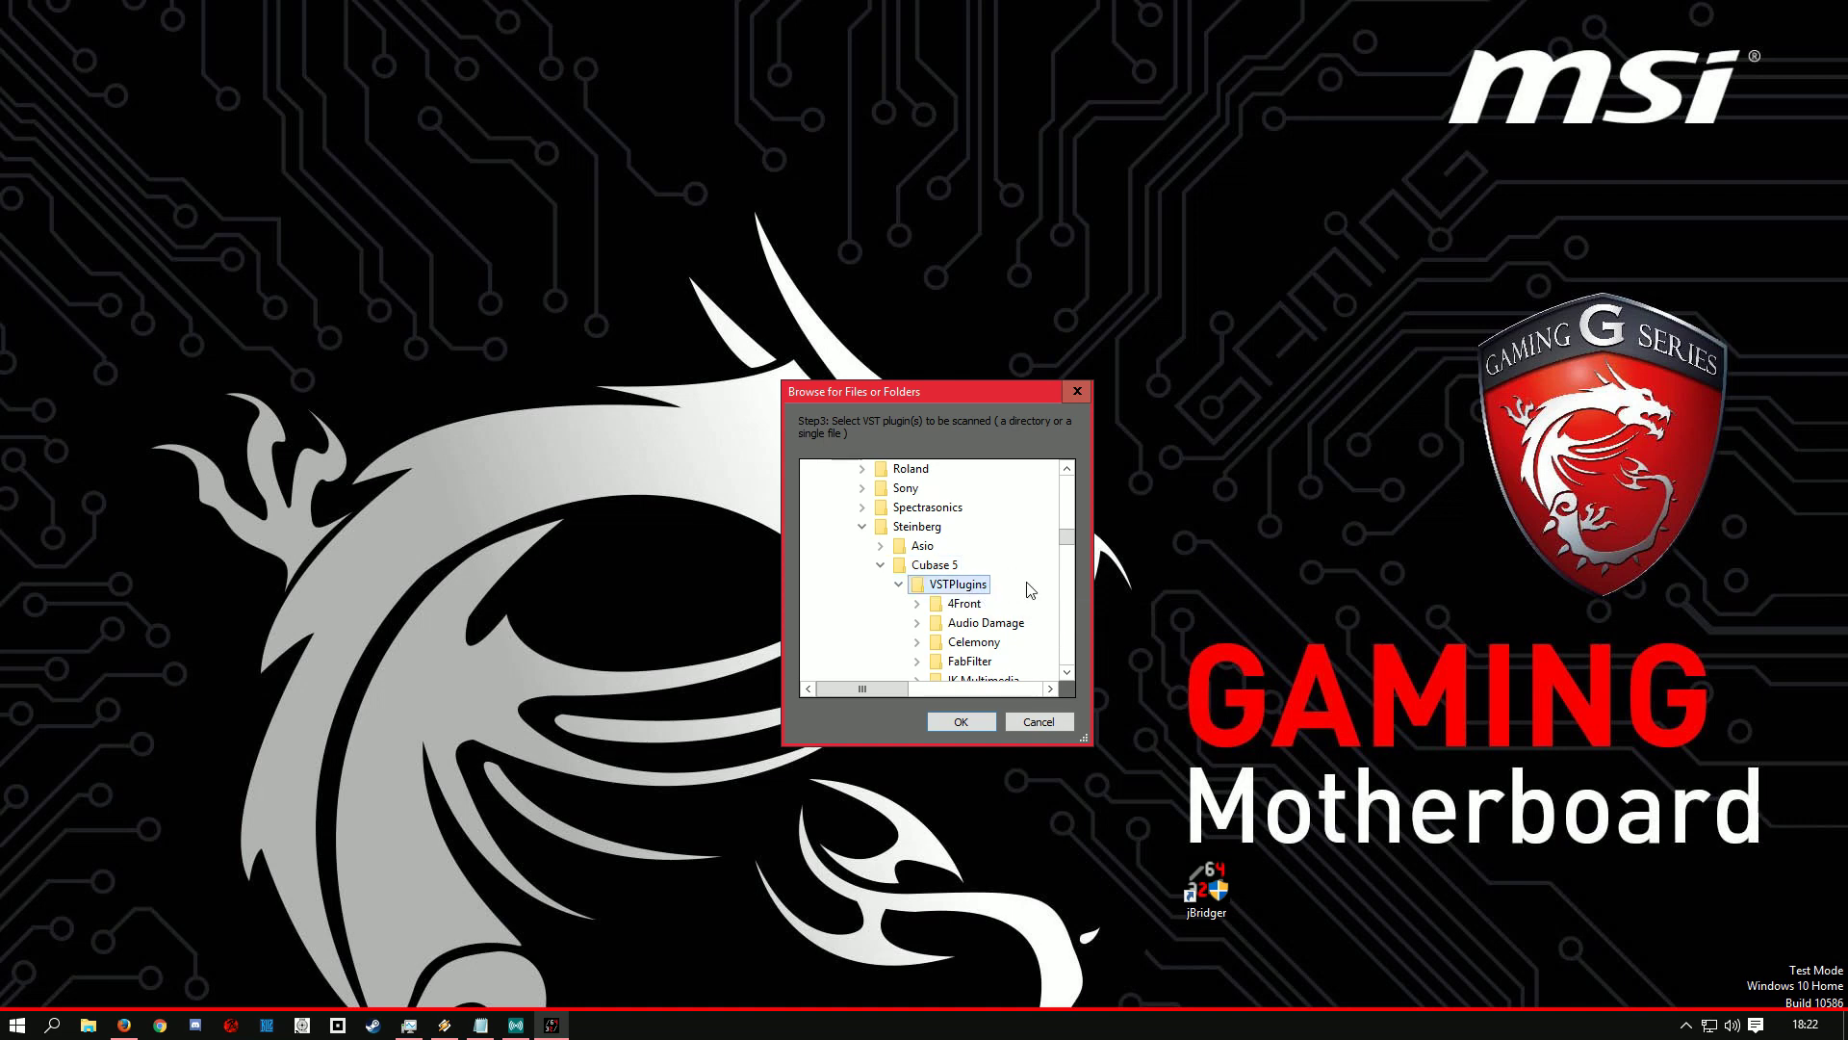
pyautogui.click(961, 721)
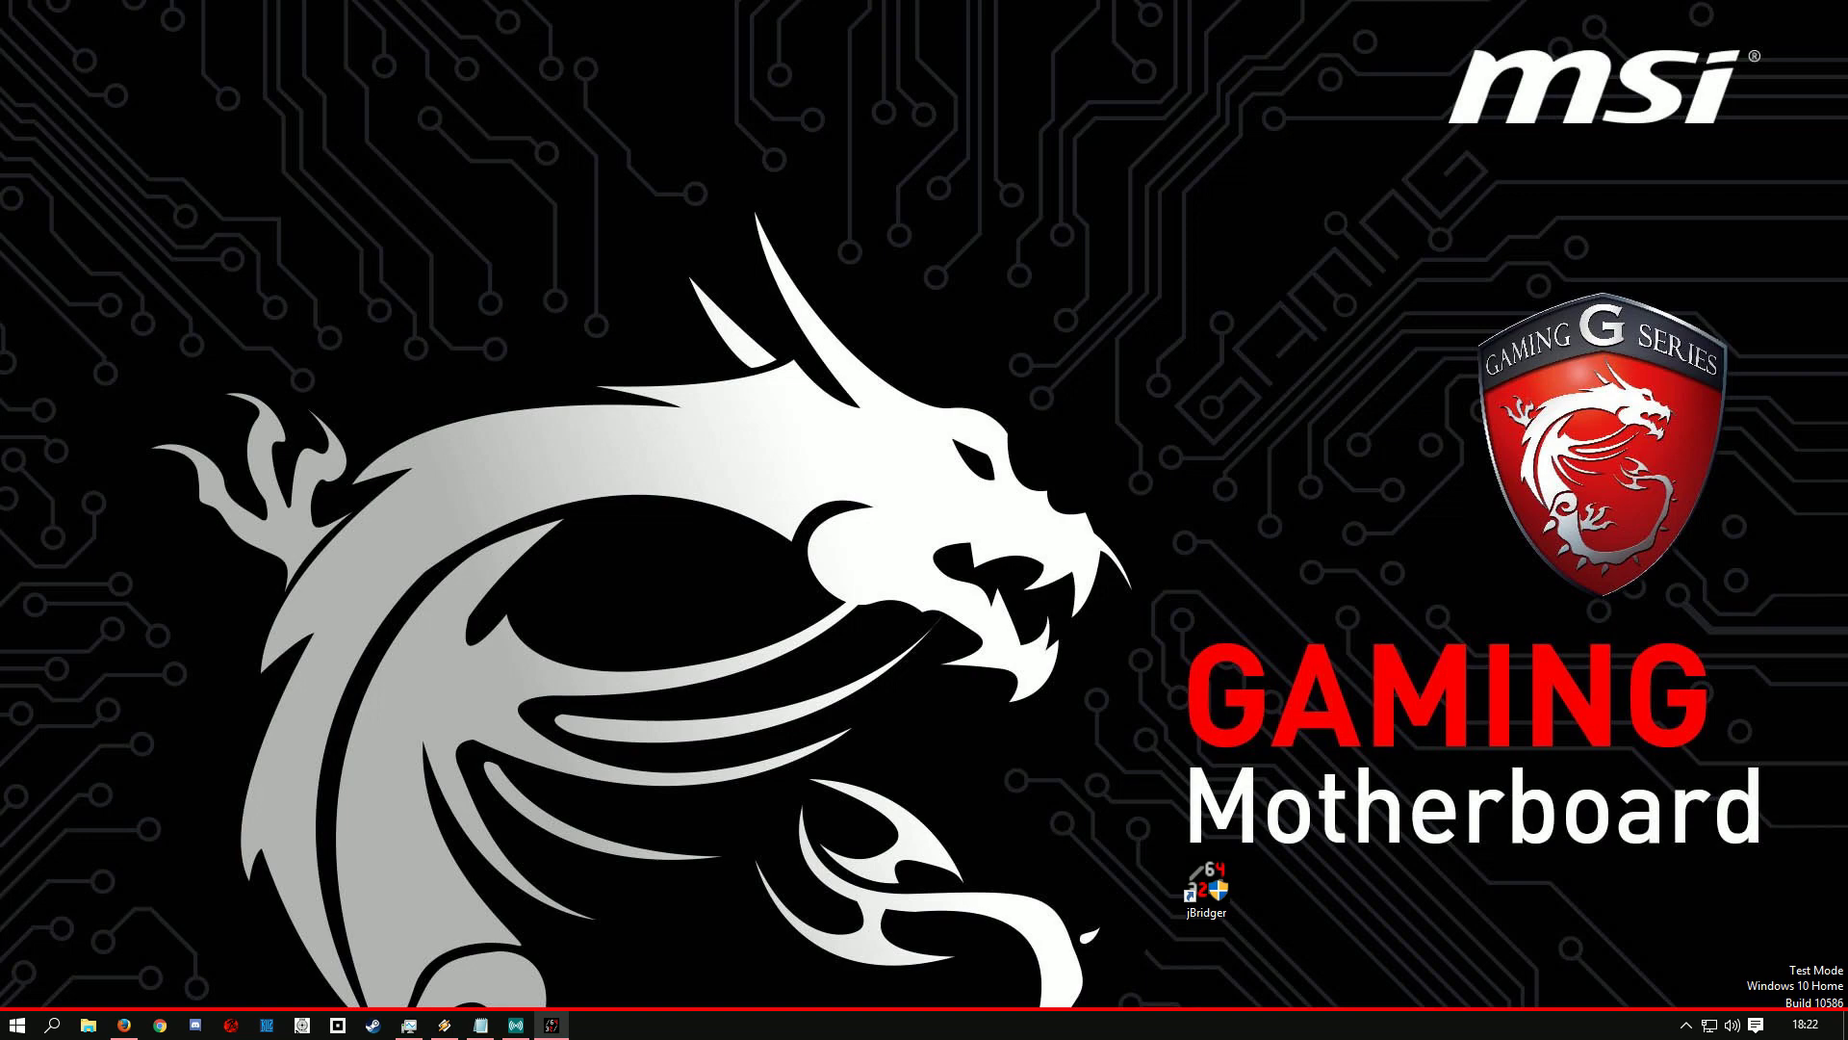
# Set Cubase 5's VSTPlugins folder under Program Files (x86), Steinberg as the destination and complete the bridging, terminating leftover auxhost processes
pyautogui.moveTo(633, 371); pyautogui.dragTo(892, 412)
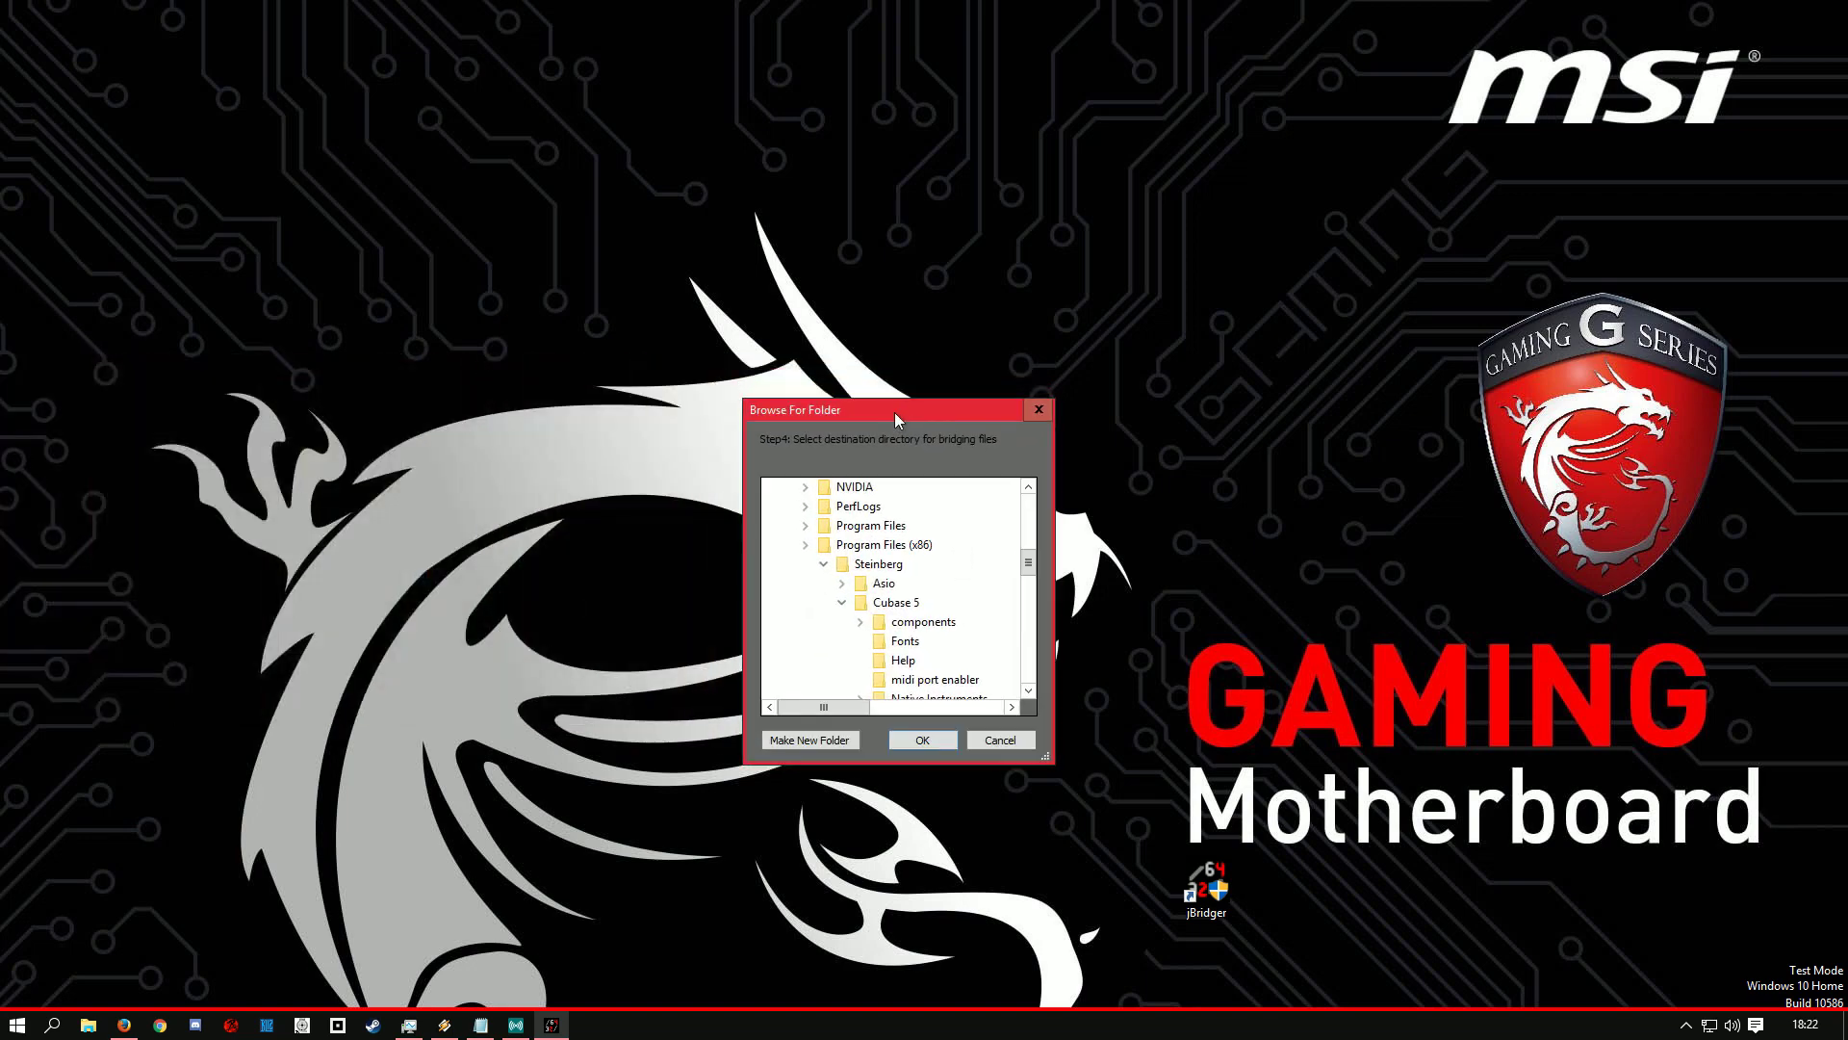
pyautogui.click(914, 545)
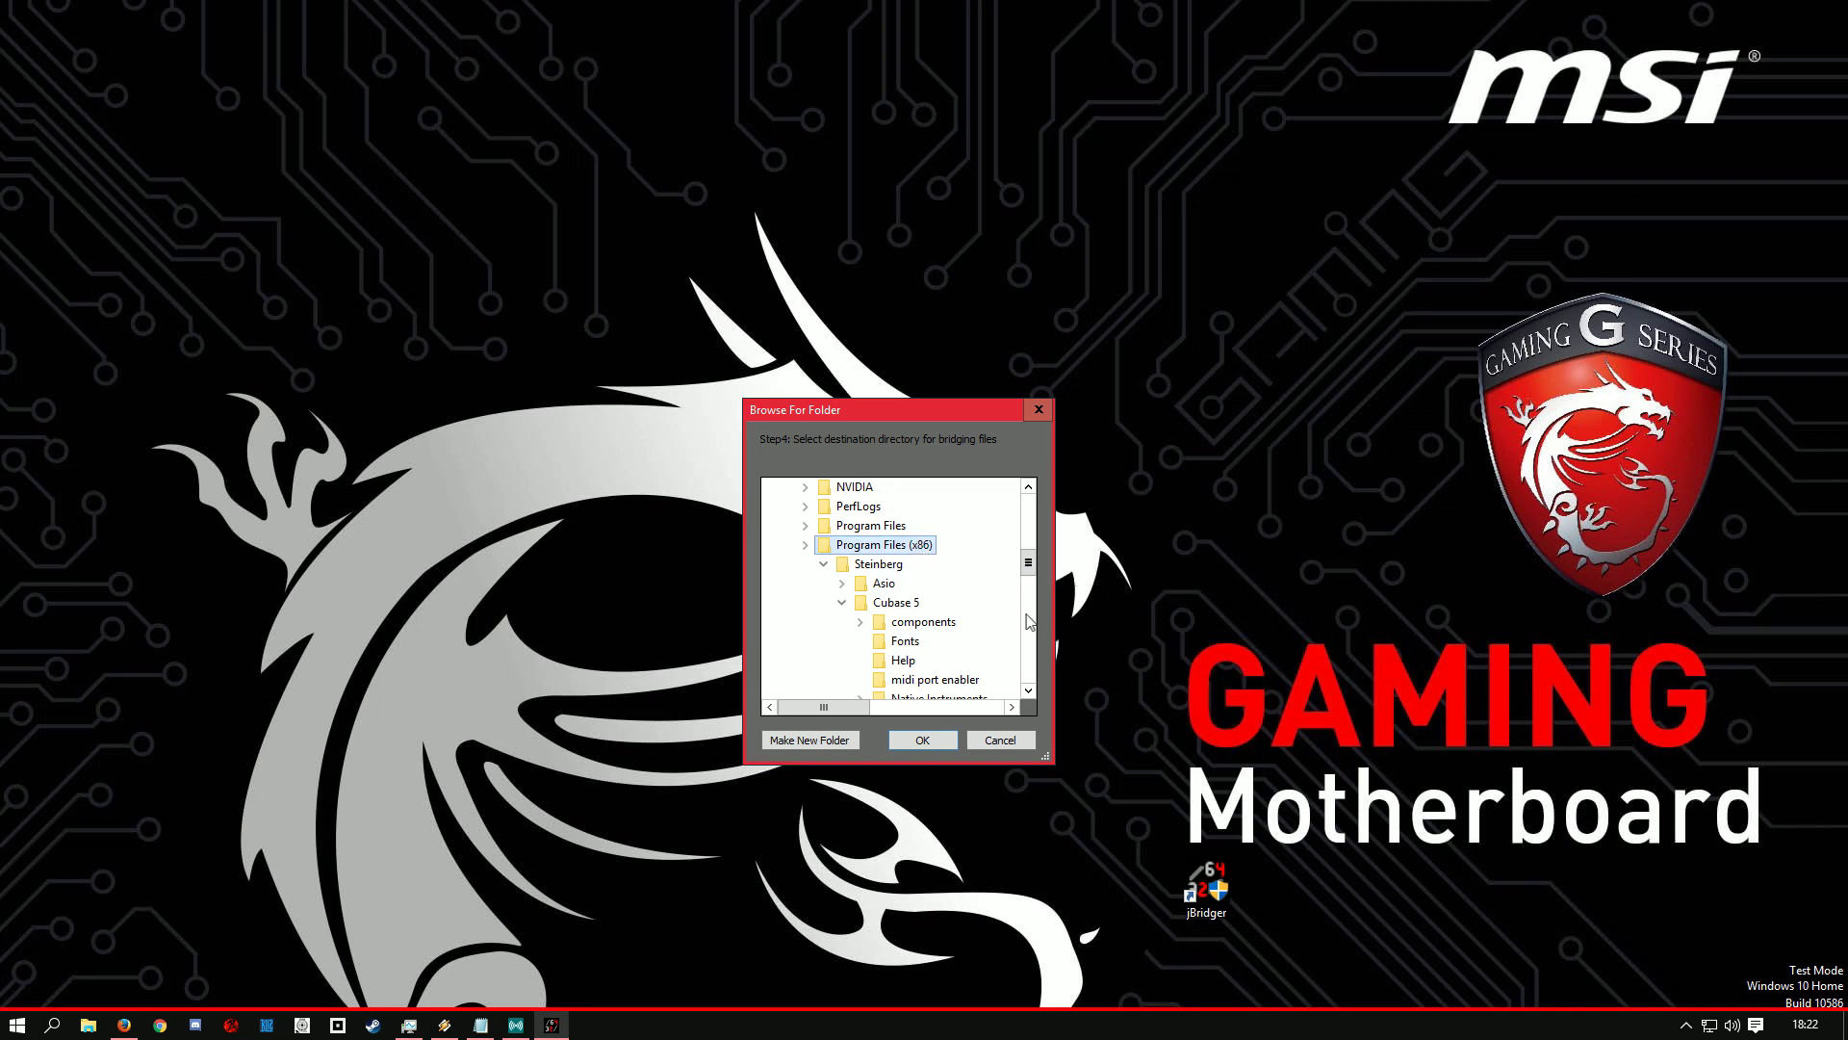
pyautogui.click(885, 566)
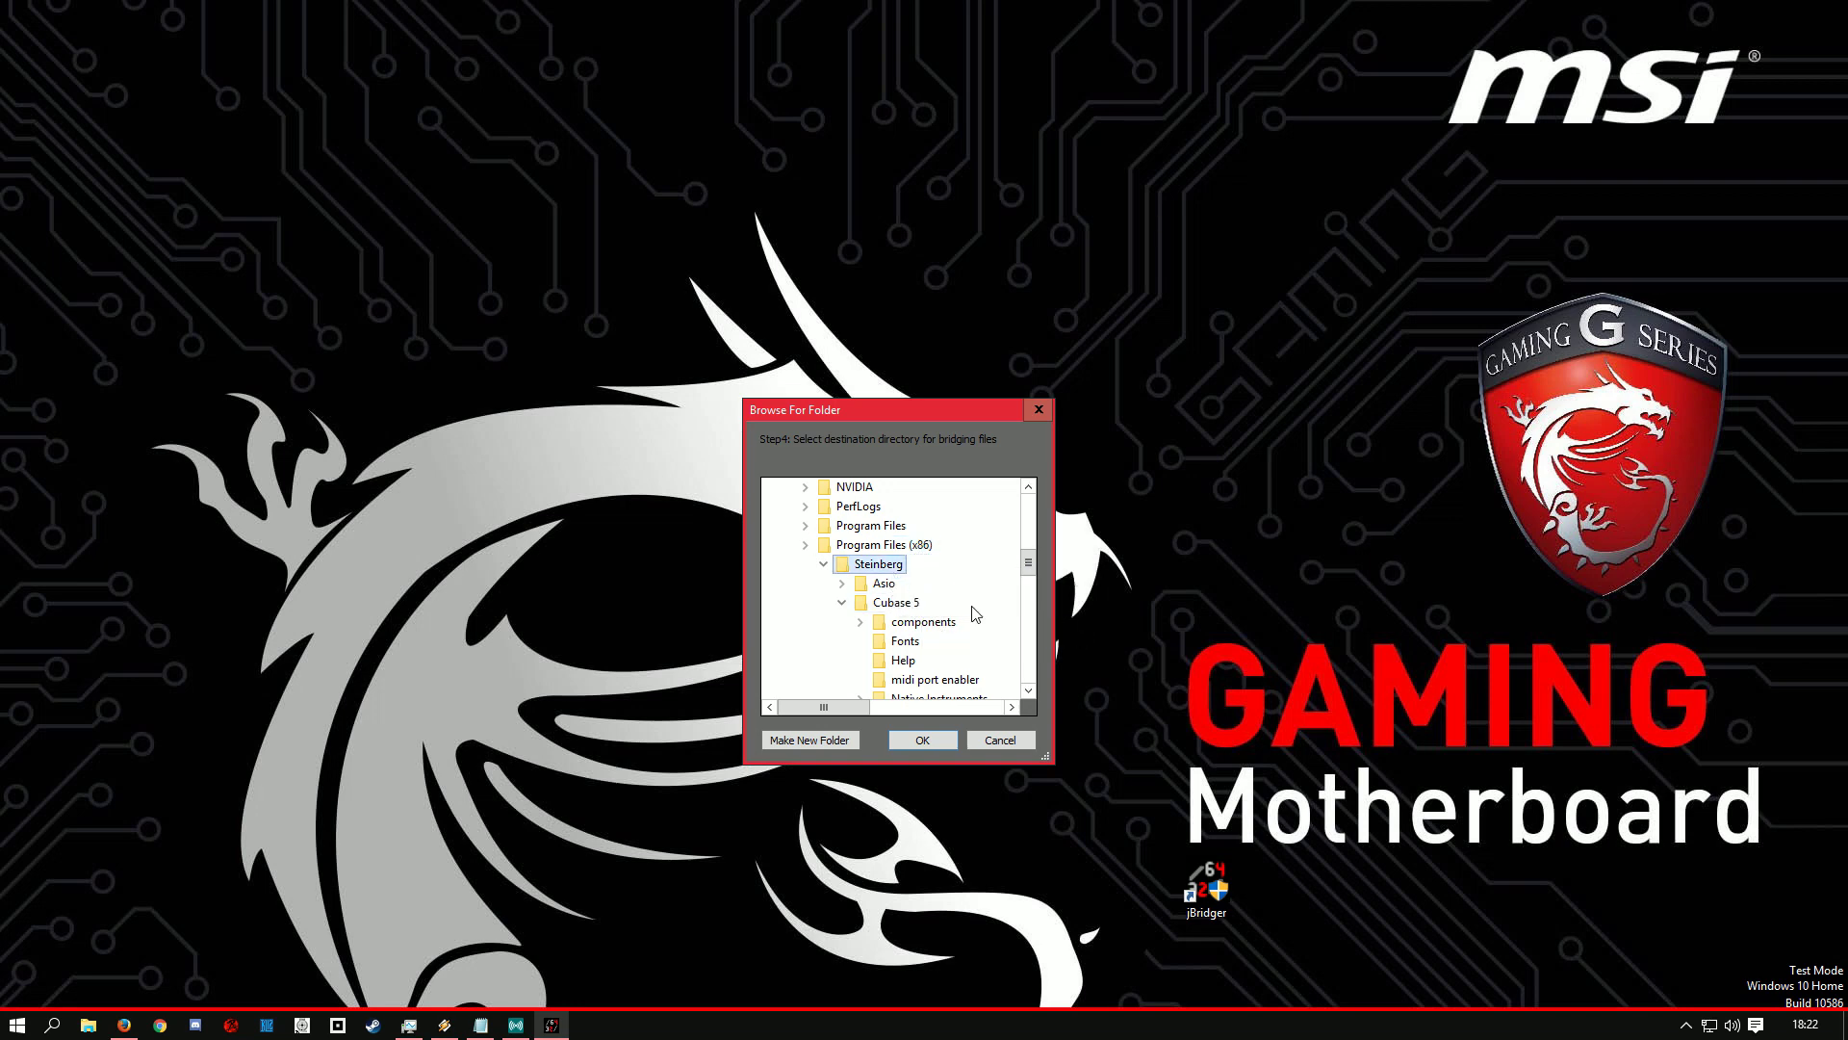
pyautogui.click(993, 606)
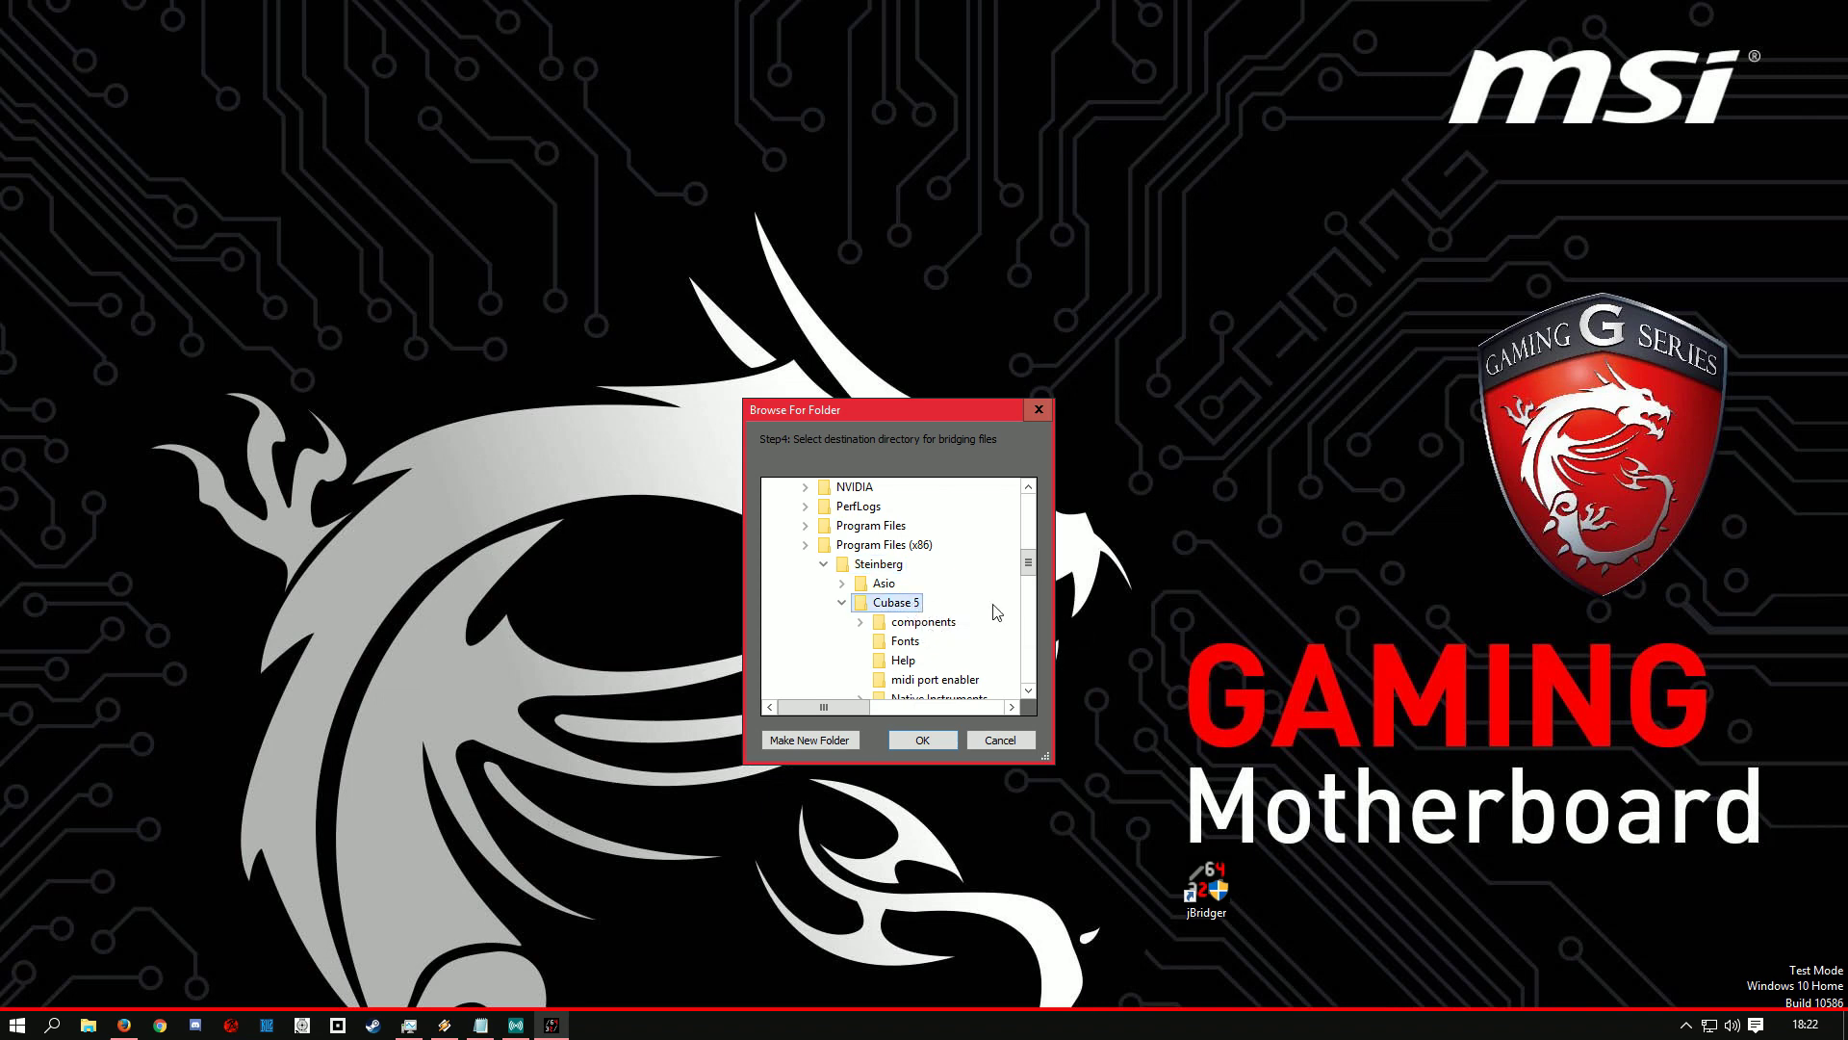
pyautogui.scroll(-4, 996, 613)
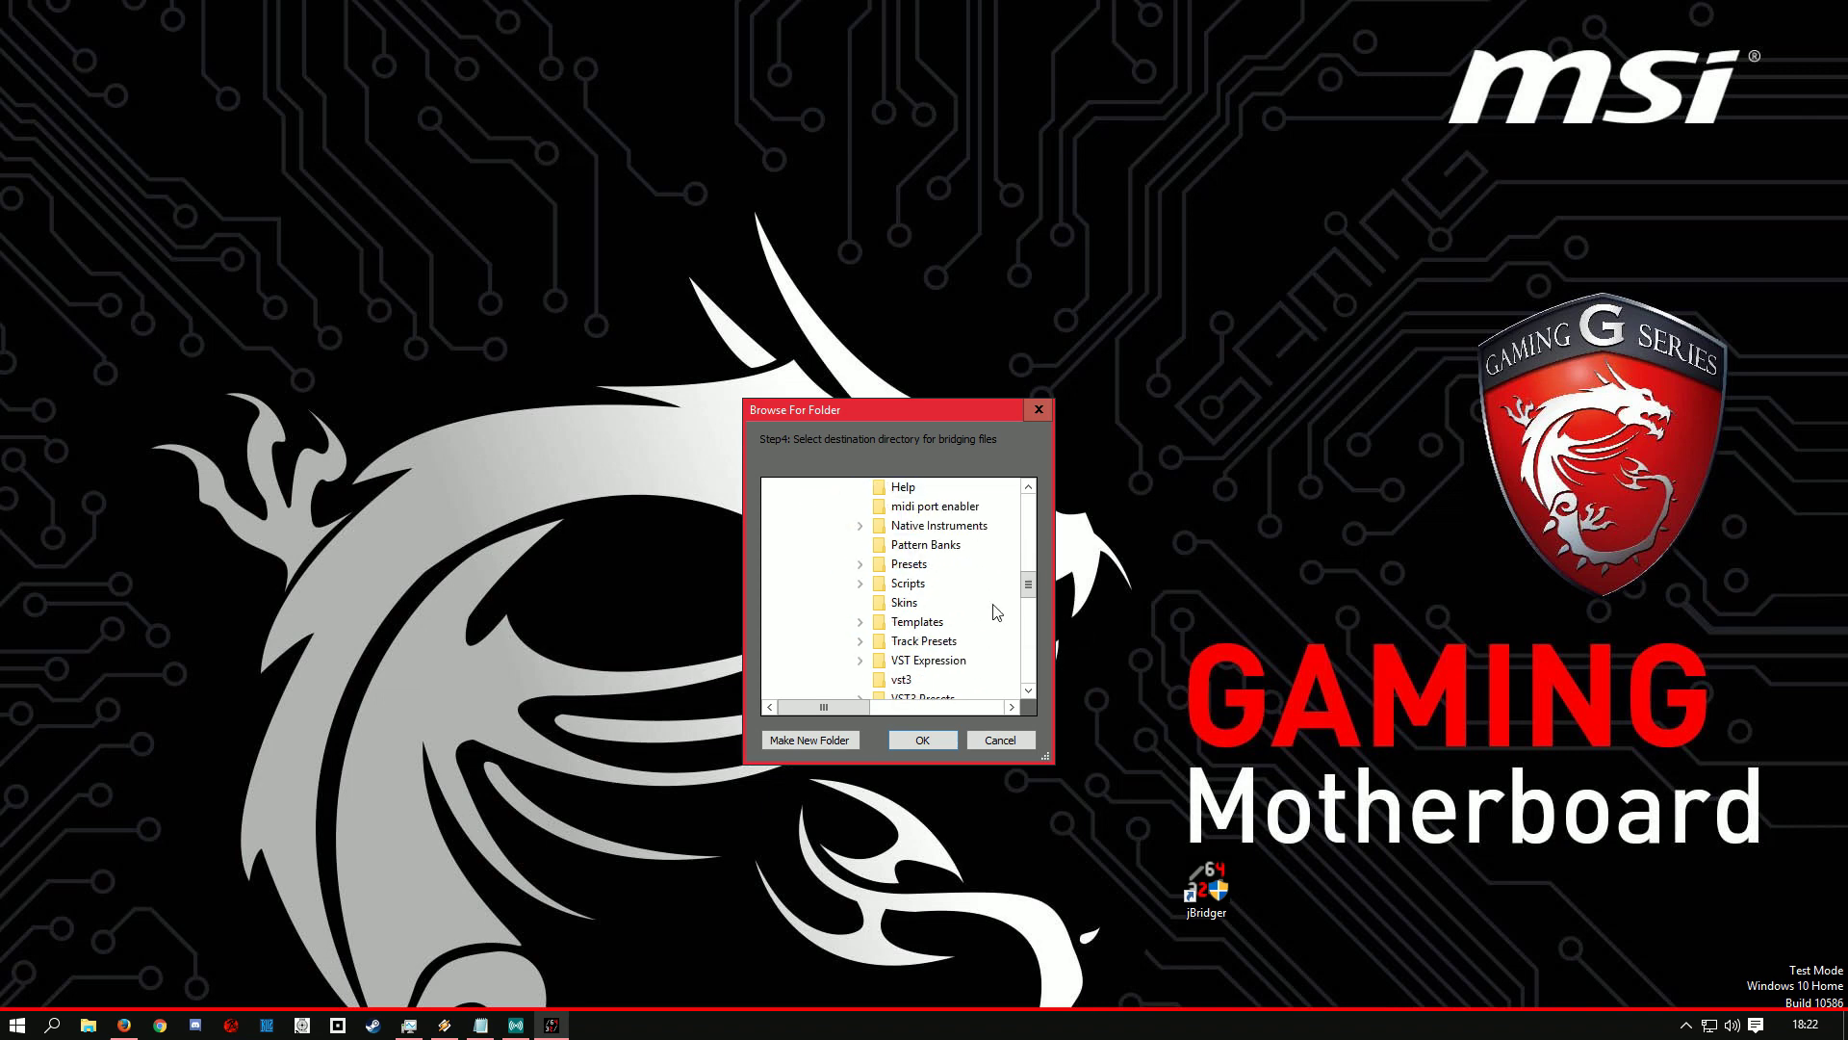
pyautogui.click(929, 663)
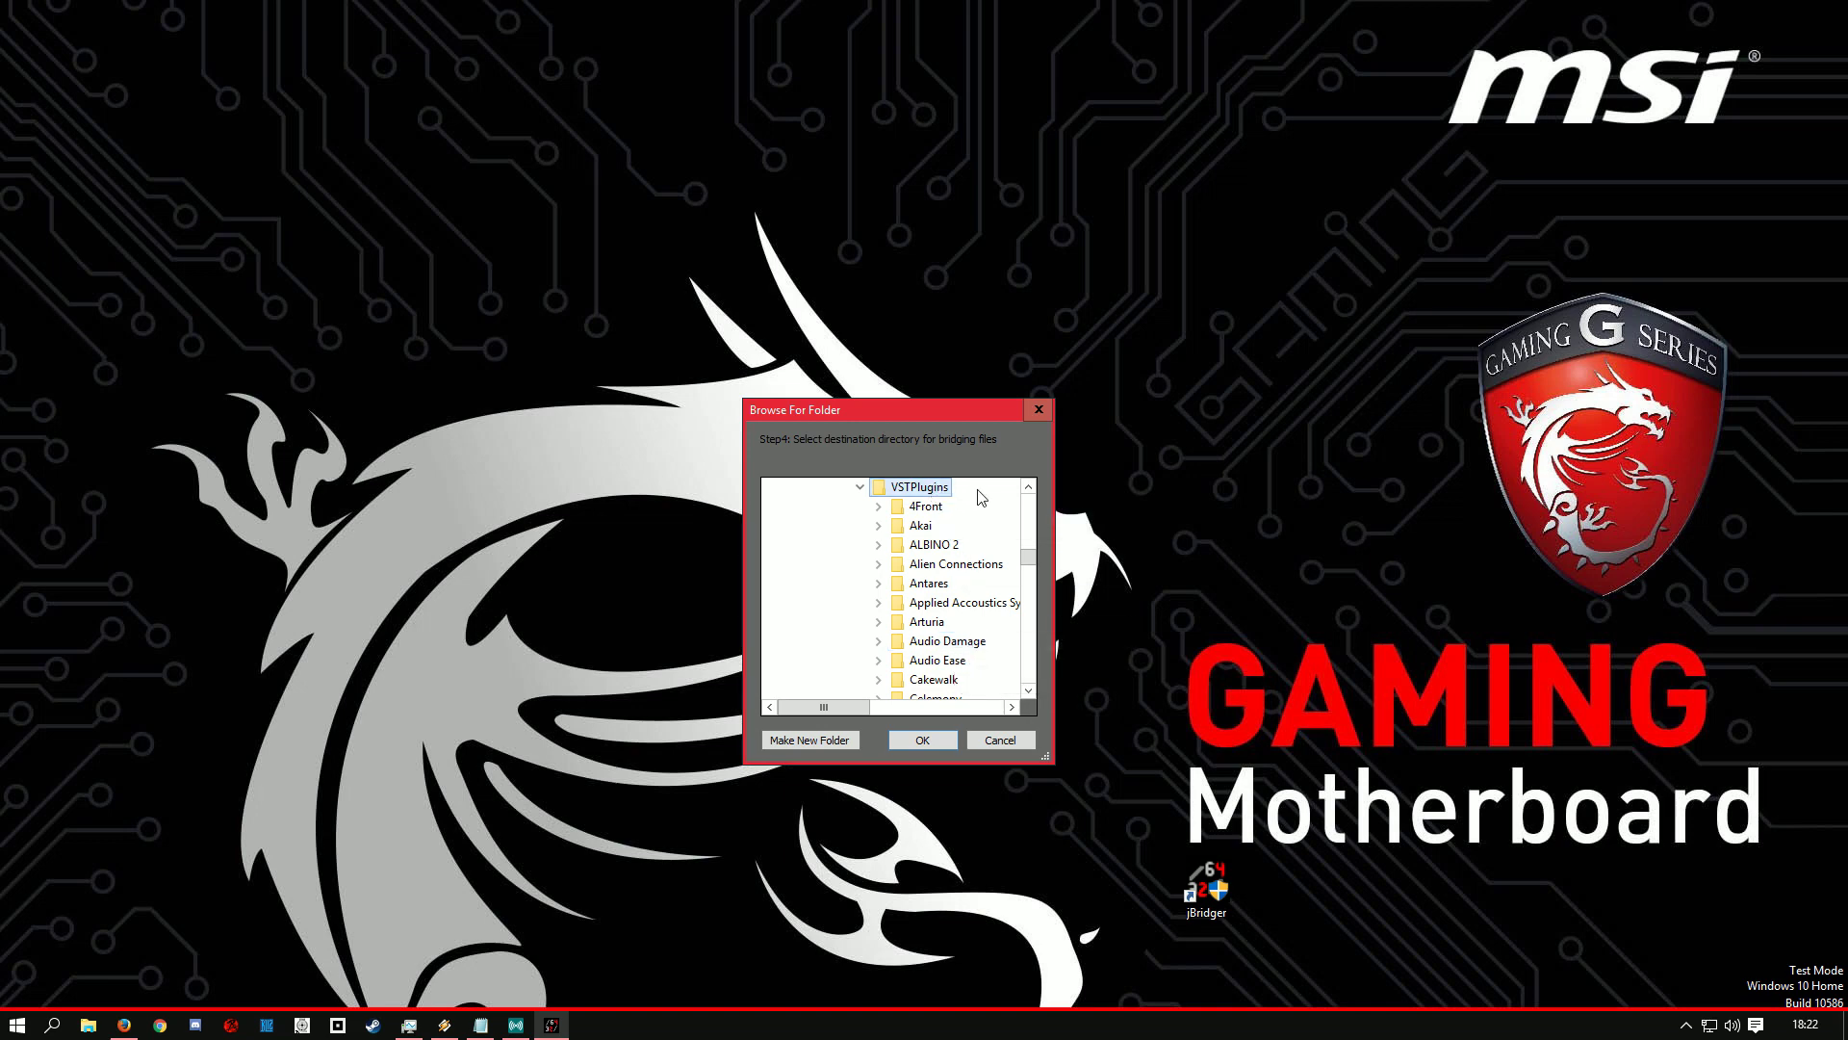
pyautogui.click(933, 743)
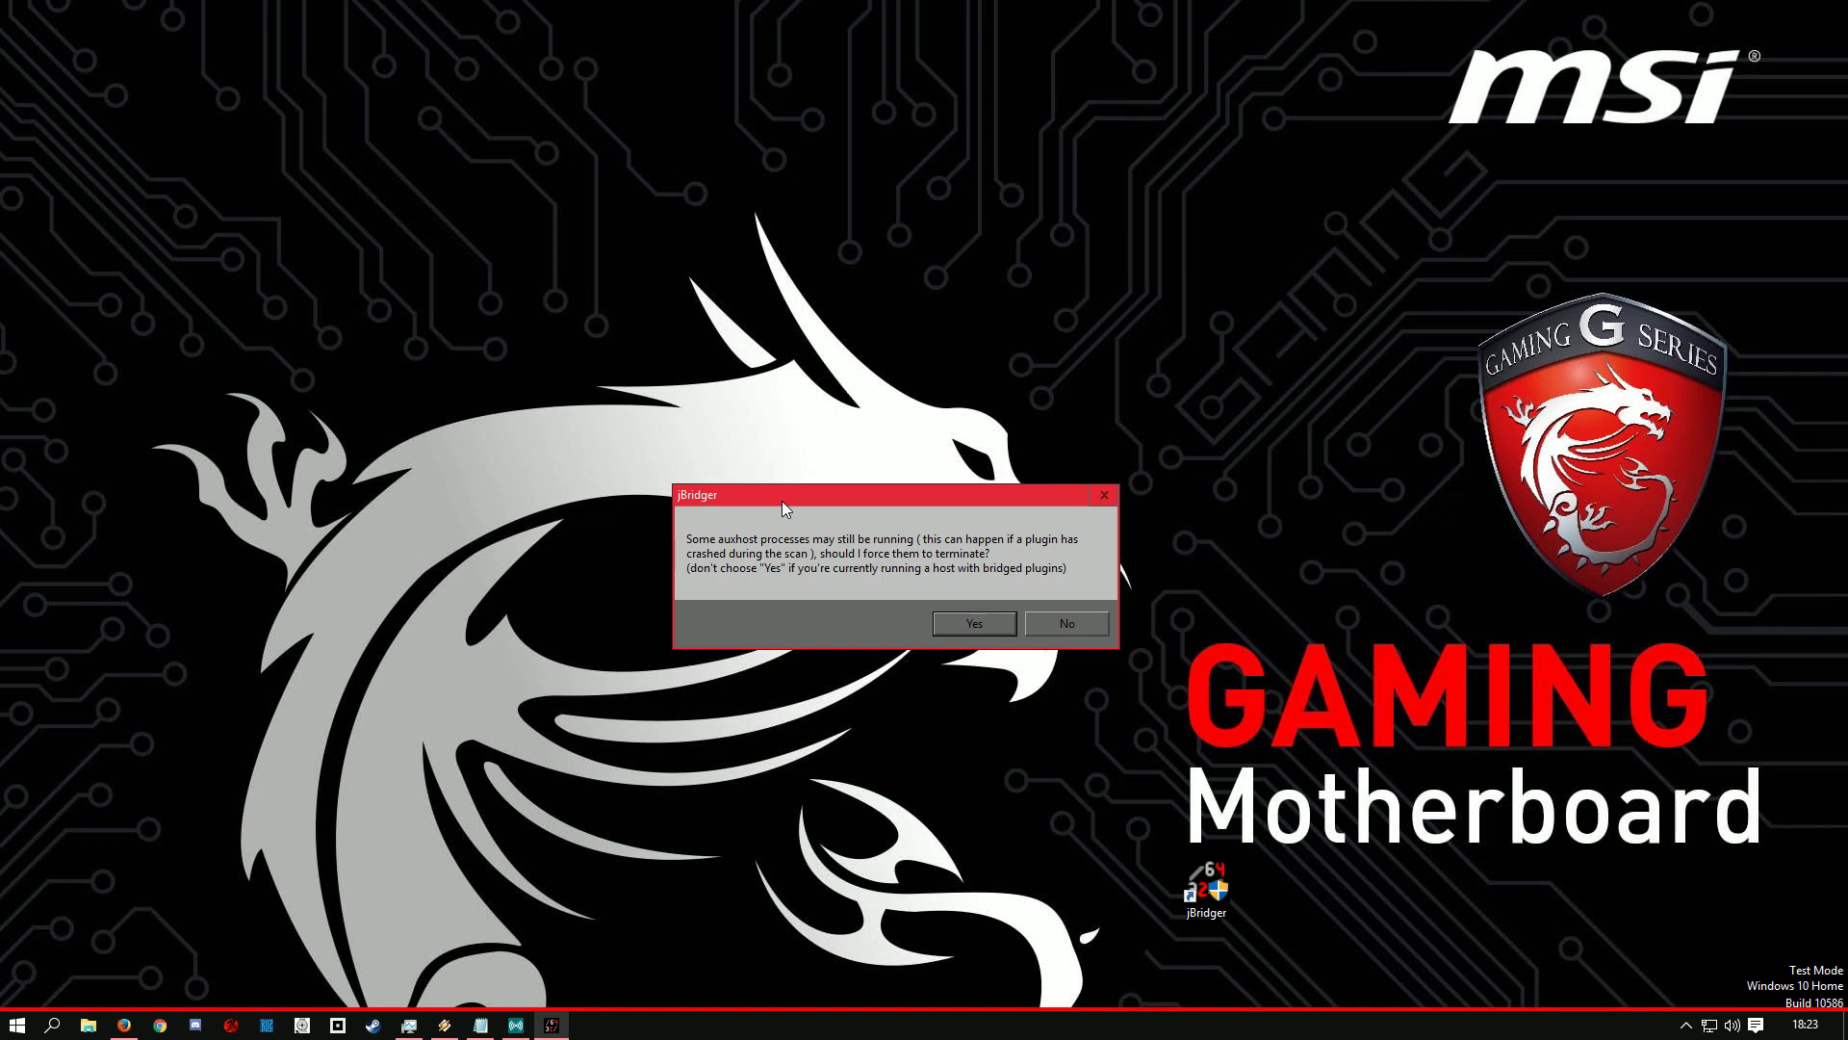
pyautogui.click(974, 624)
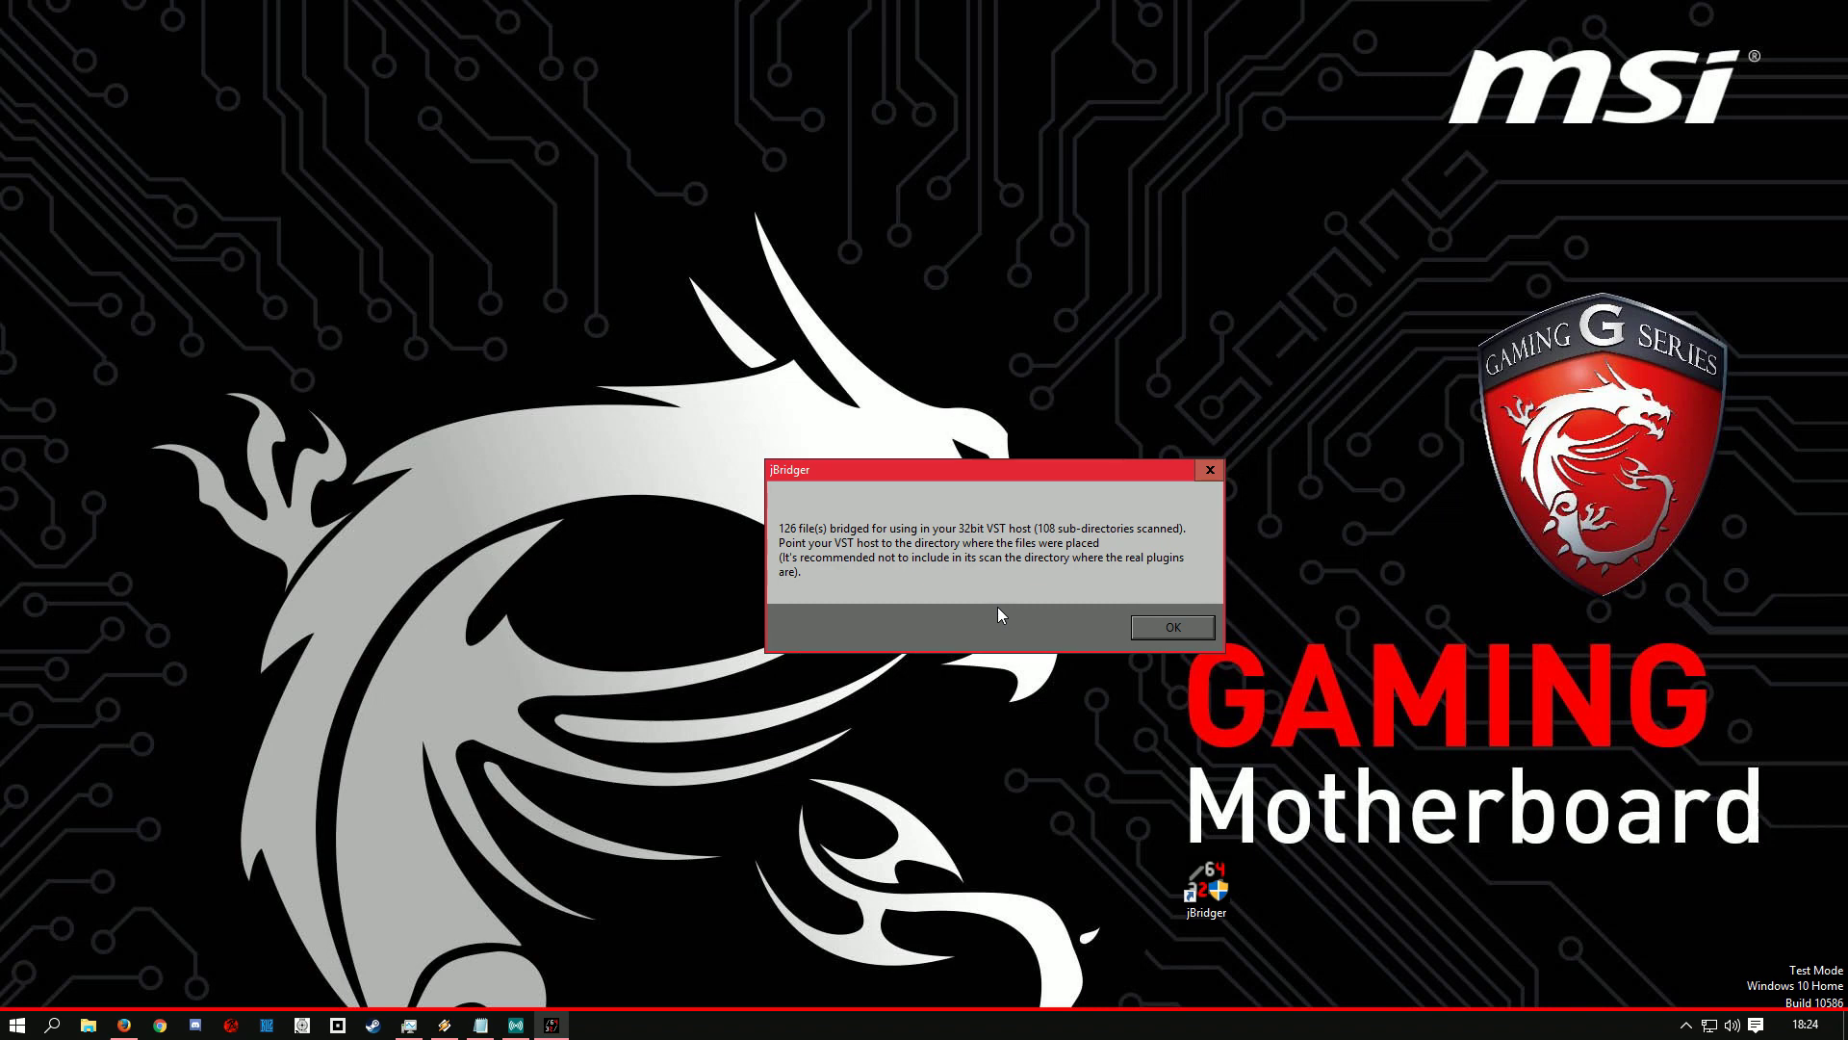
pyautogui.click(1196, 627)
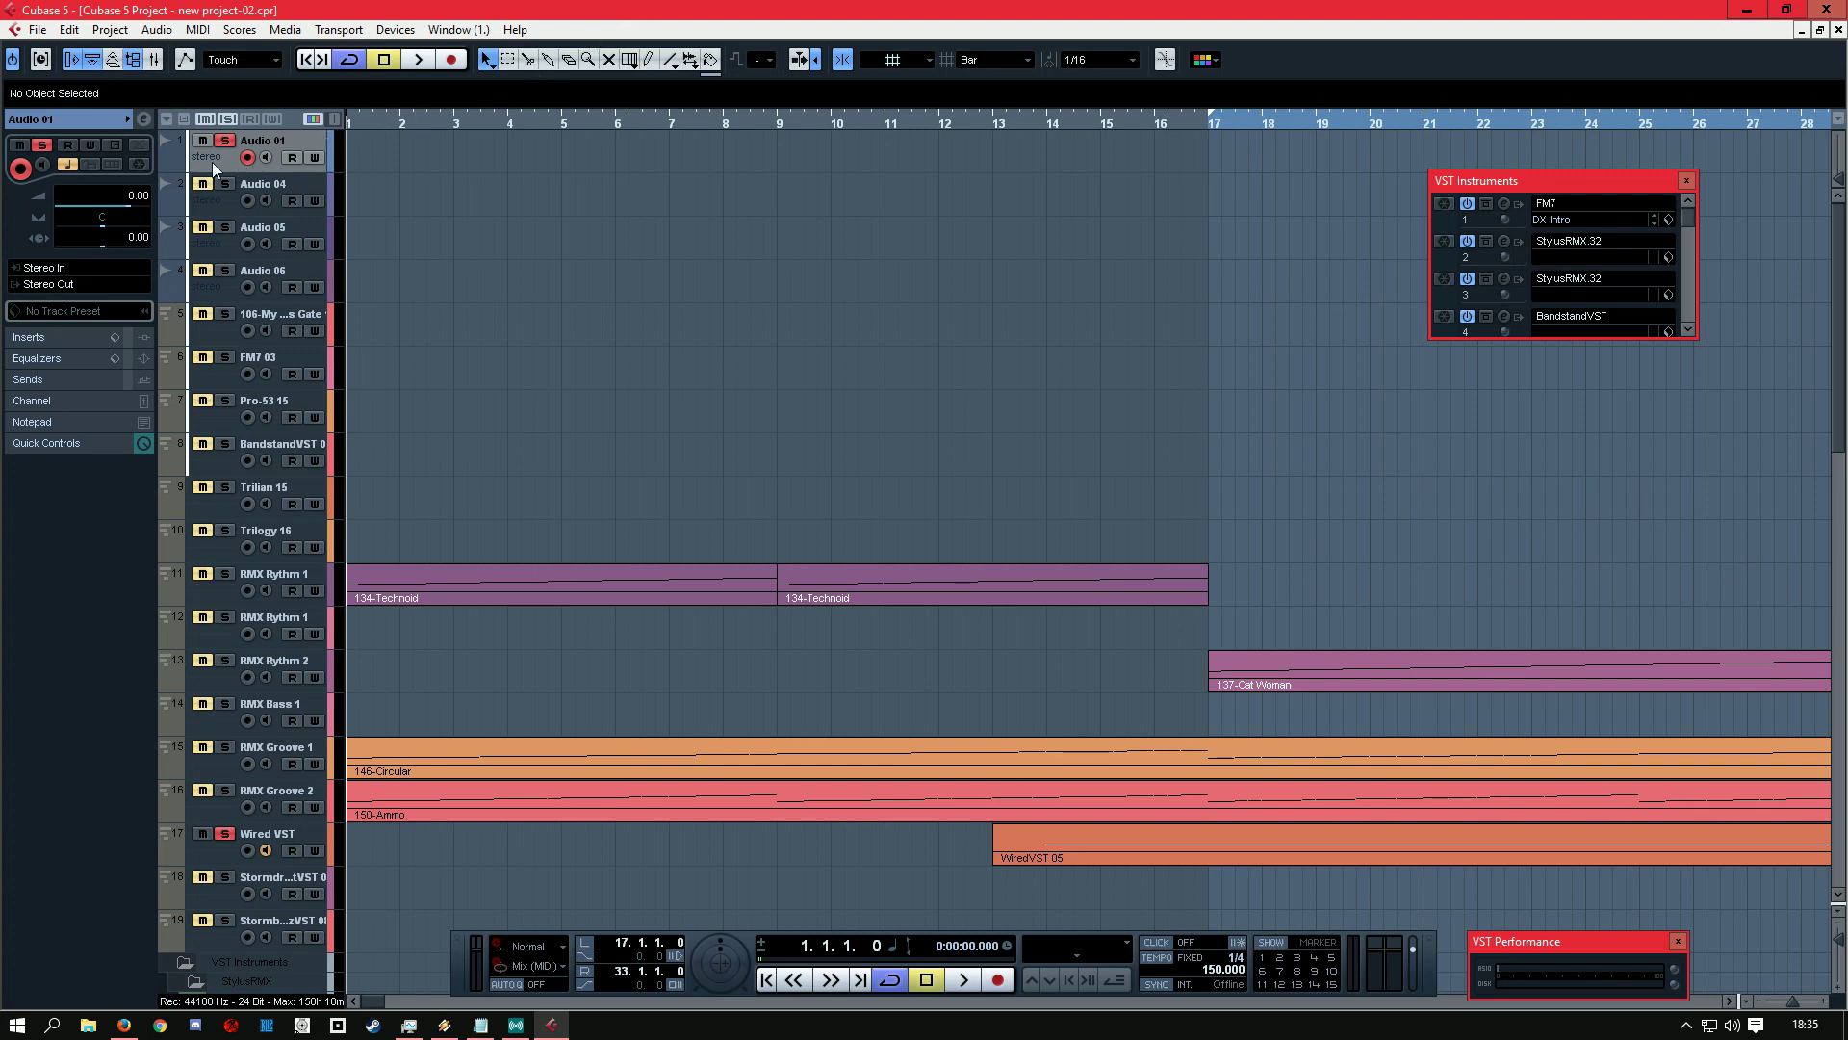
# In Cubase 5, load iZotope Ozone 5.32 from the Ozone 5 Advanced group into the first insert slot of track Audio 01
pyautogui.click(81, 337)
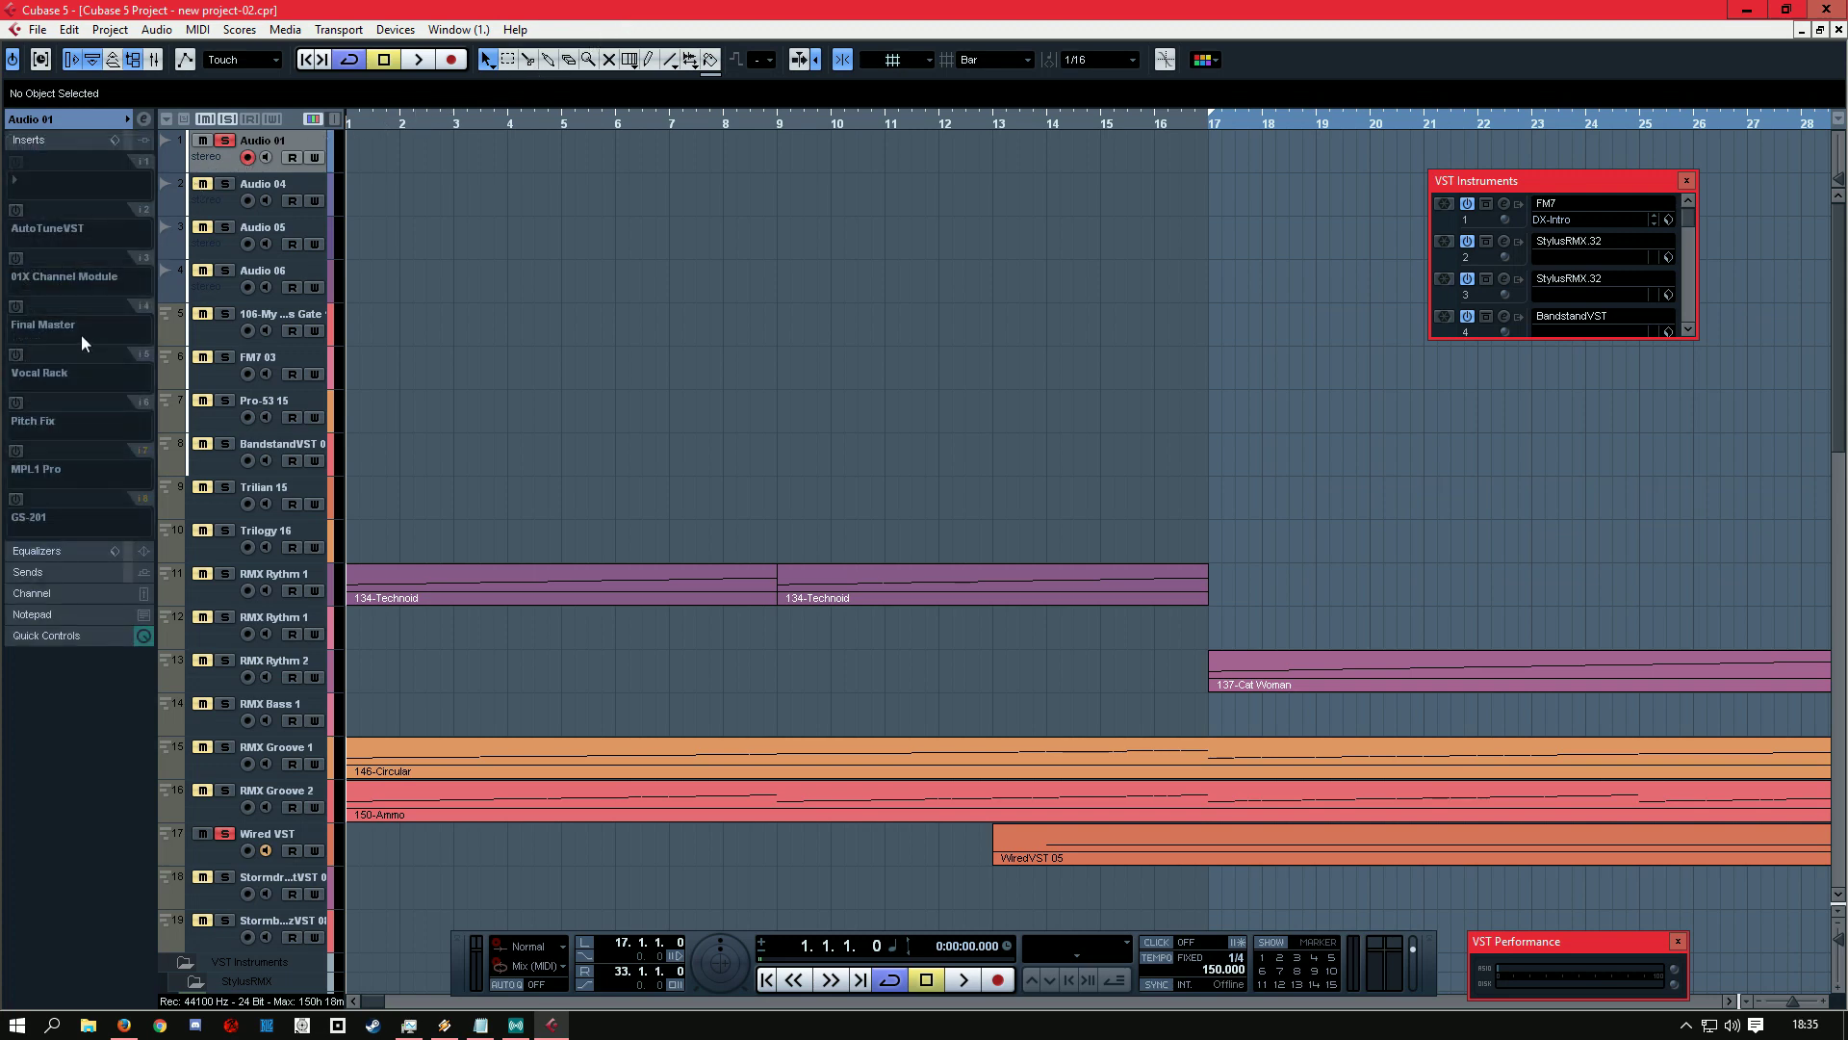
pyautogui.click(86, 183)
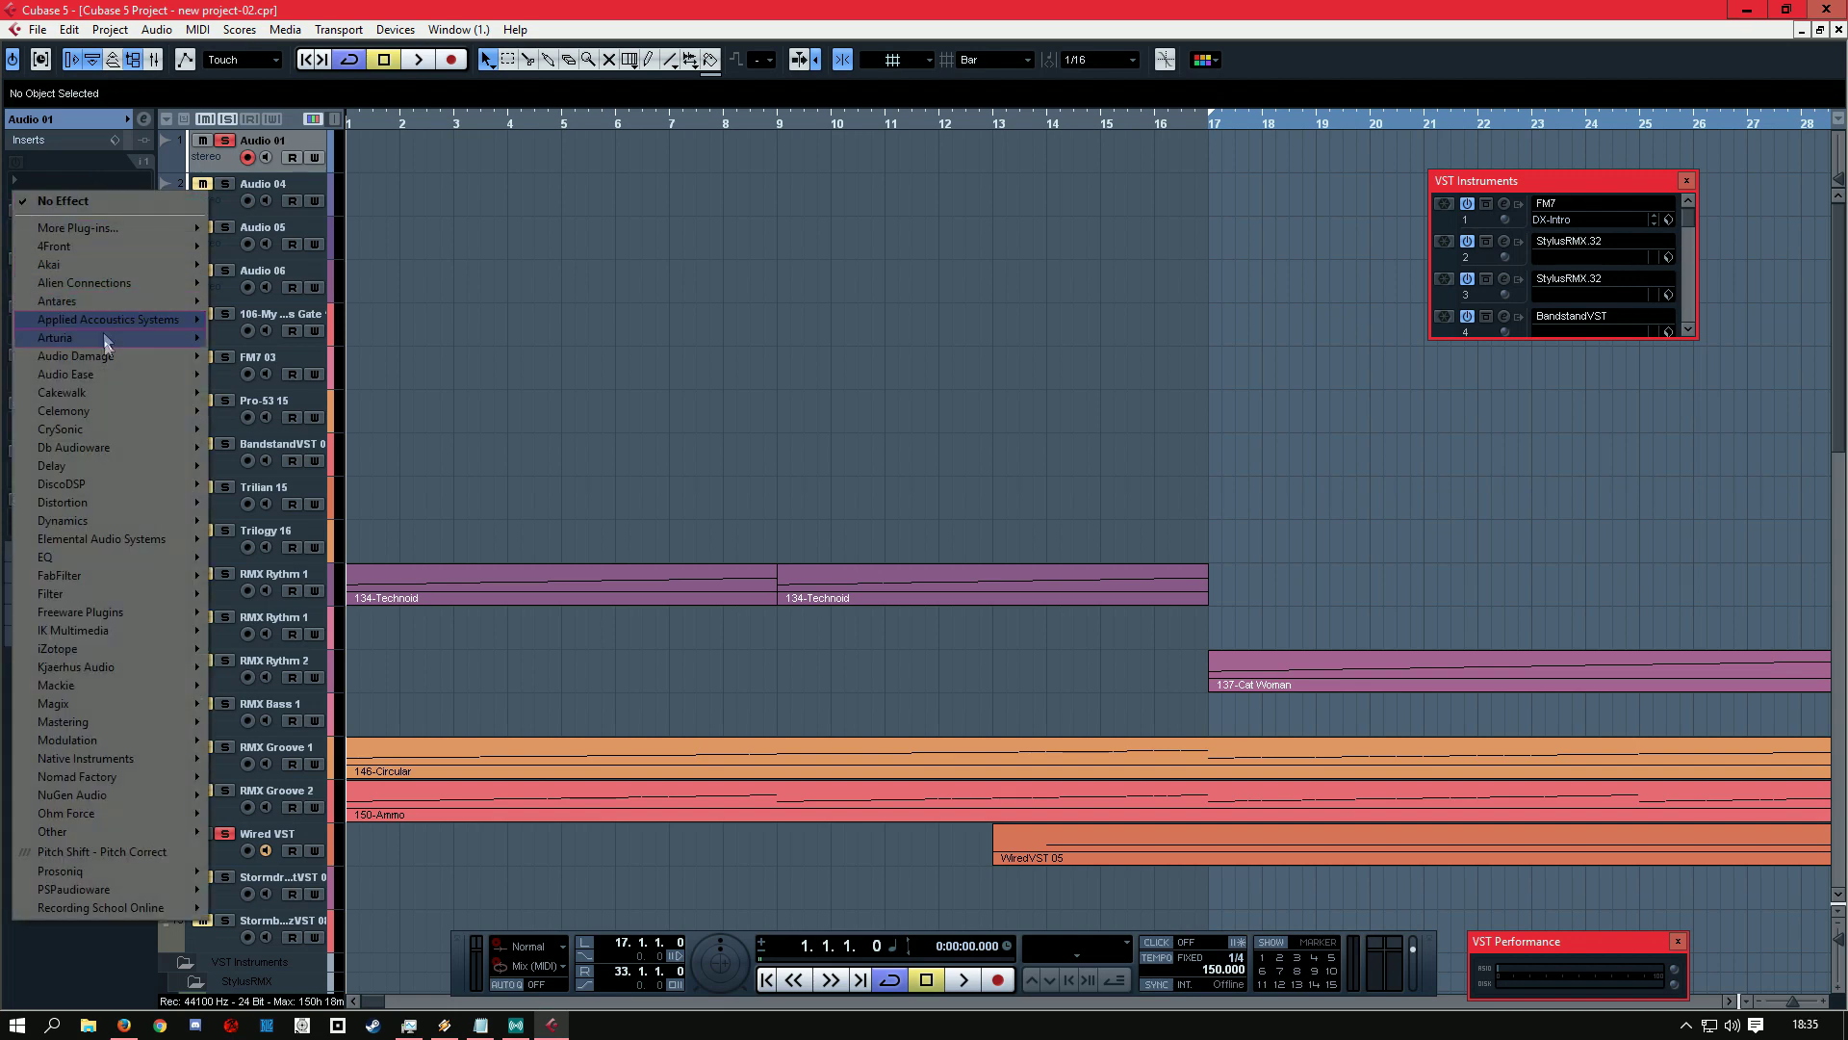
pyautogui.moveTo(121, 647)
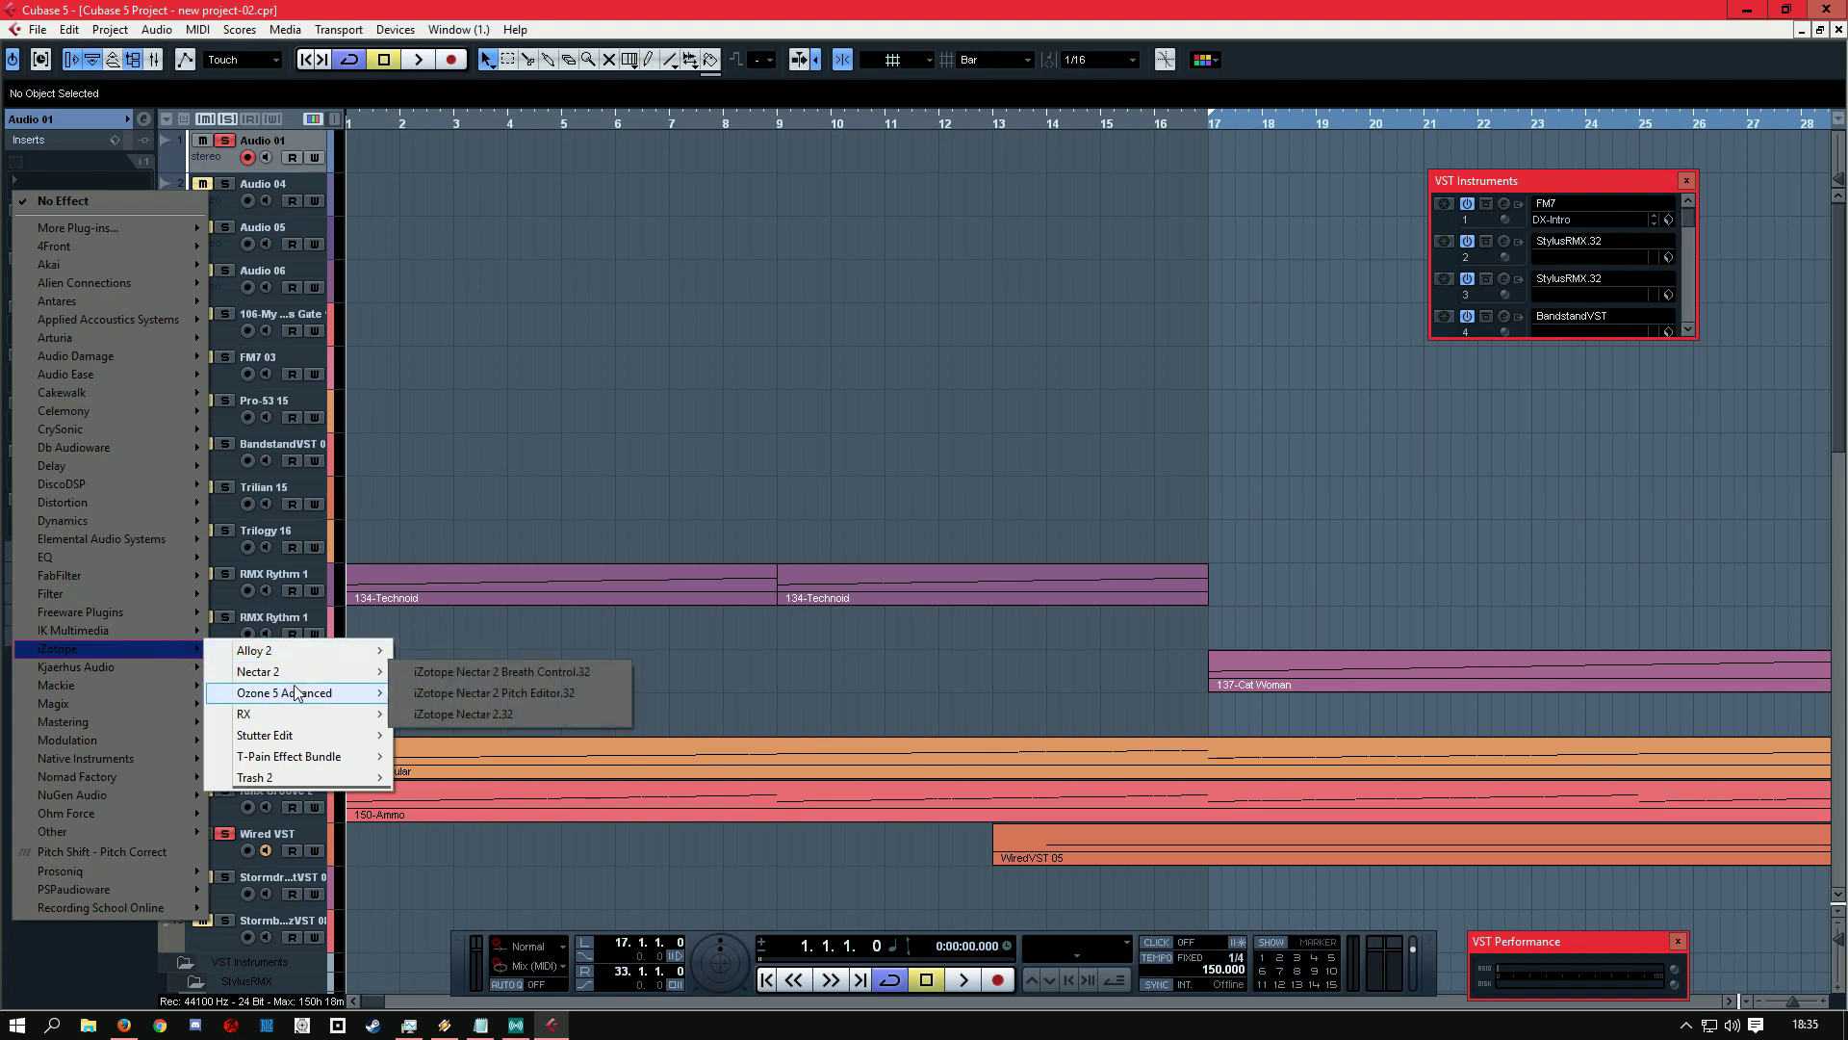
pyautogui.moveTo(296, 692)
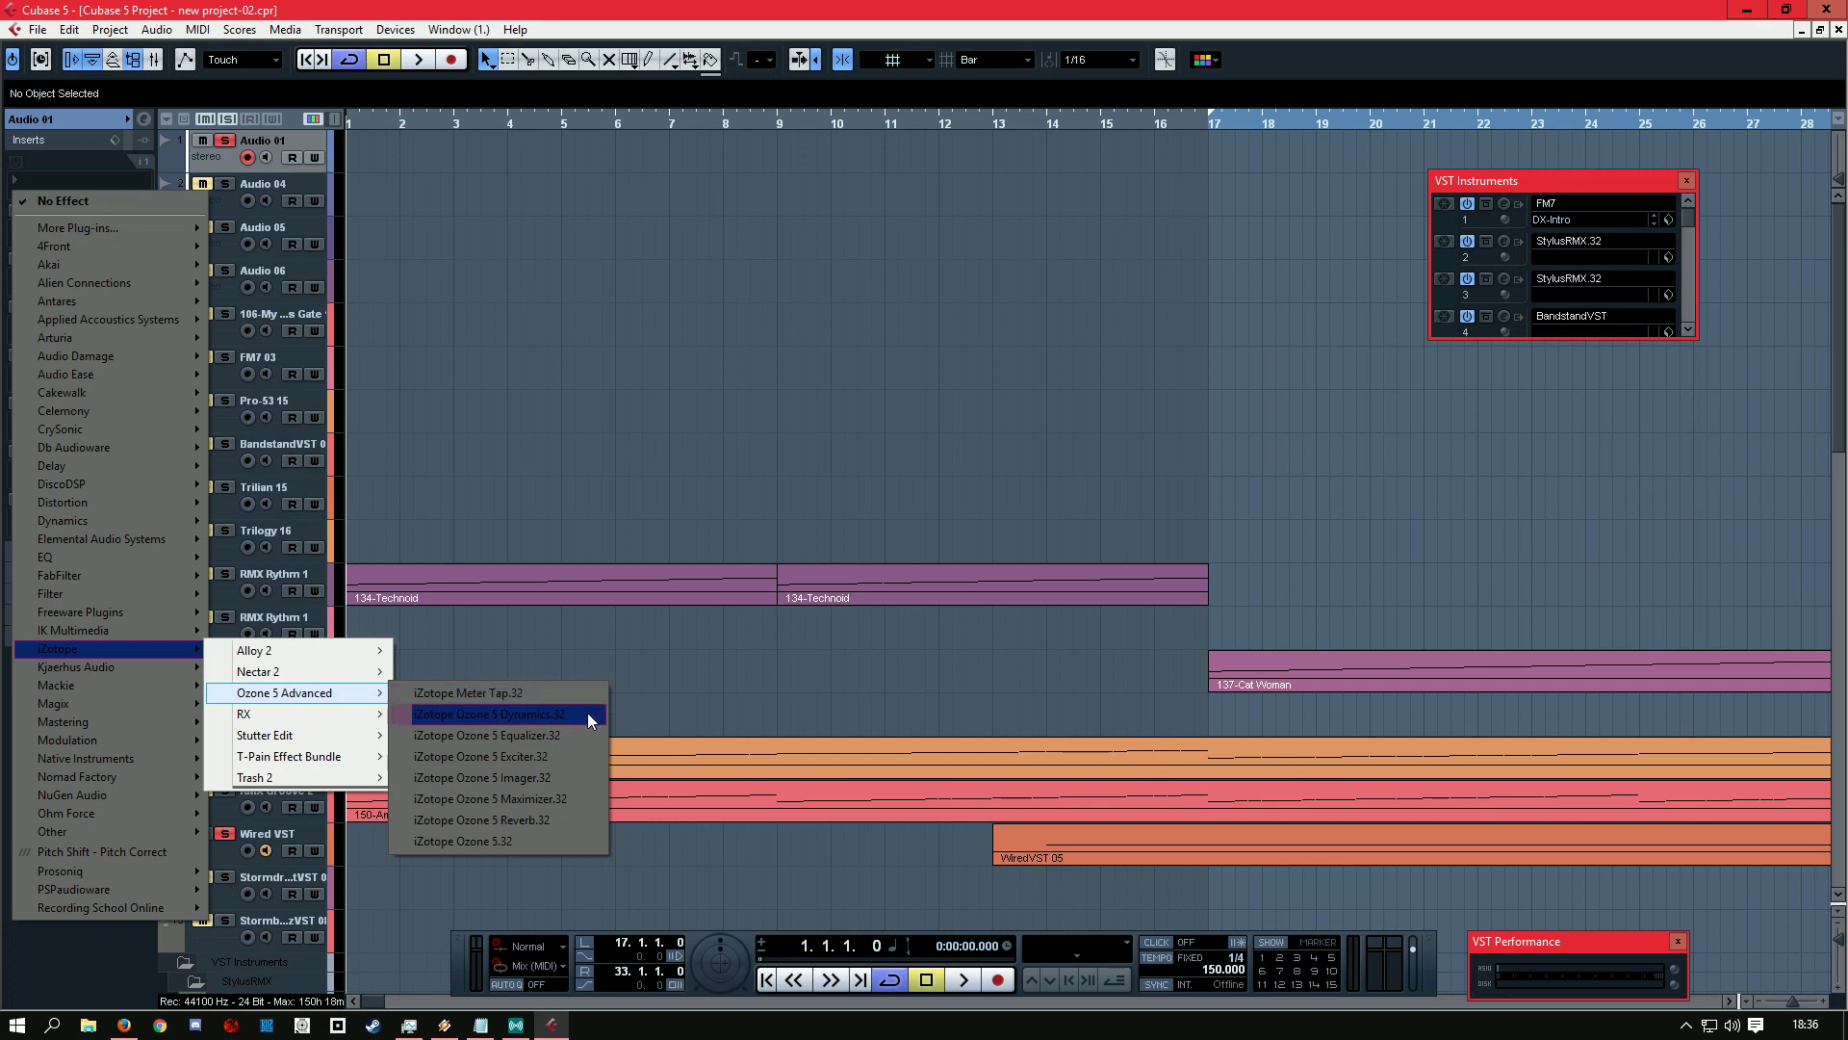
pyautogui.click(570, 840)
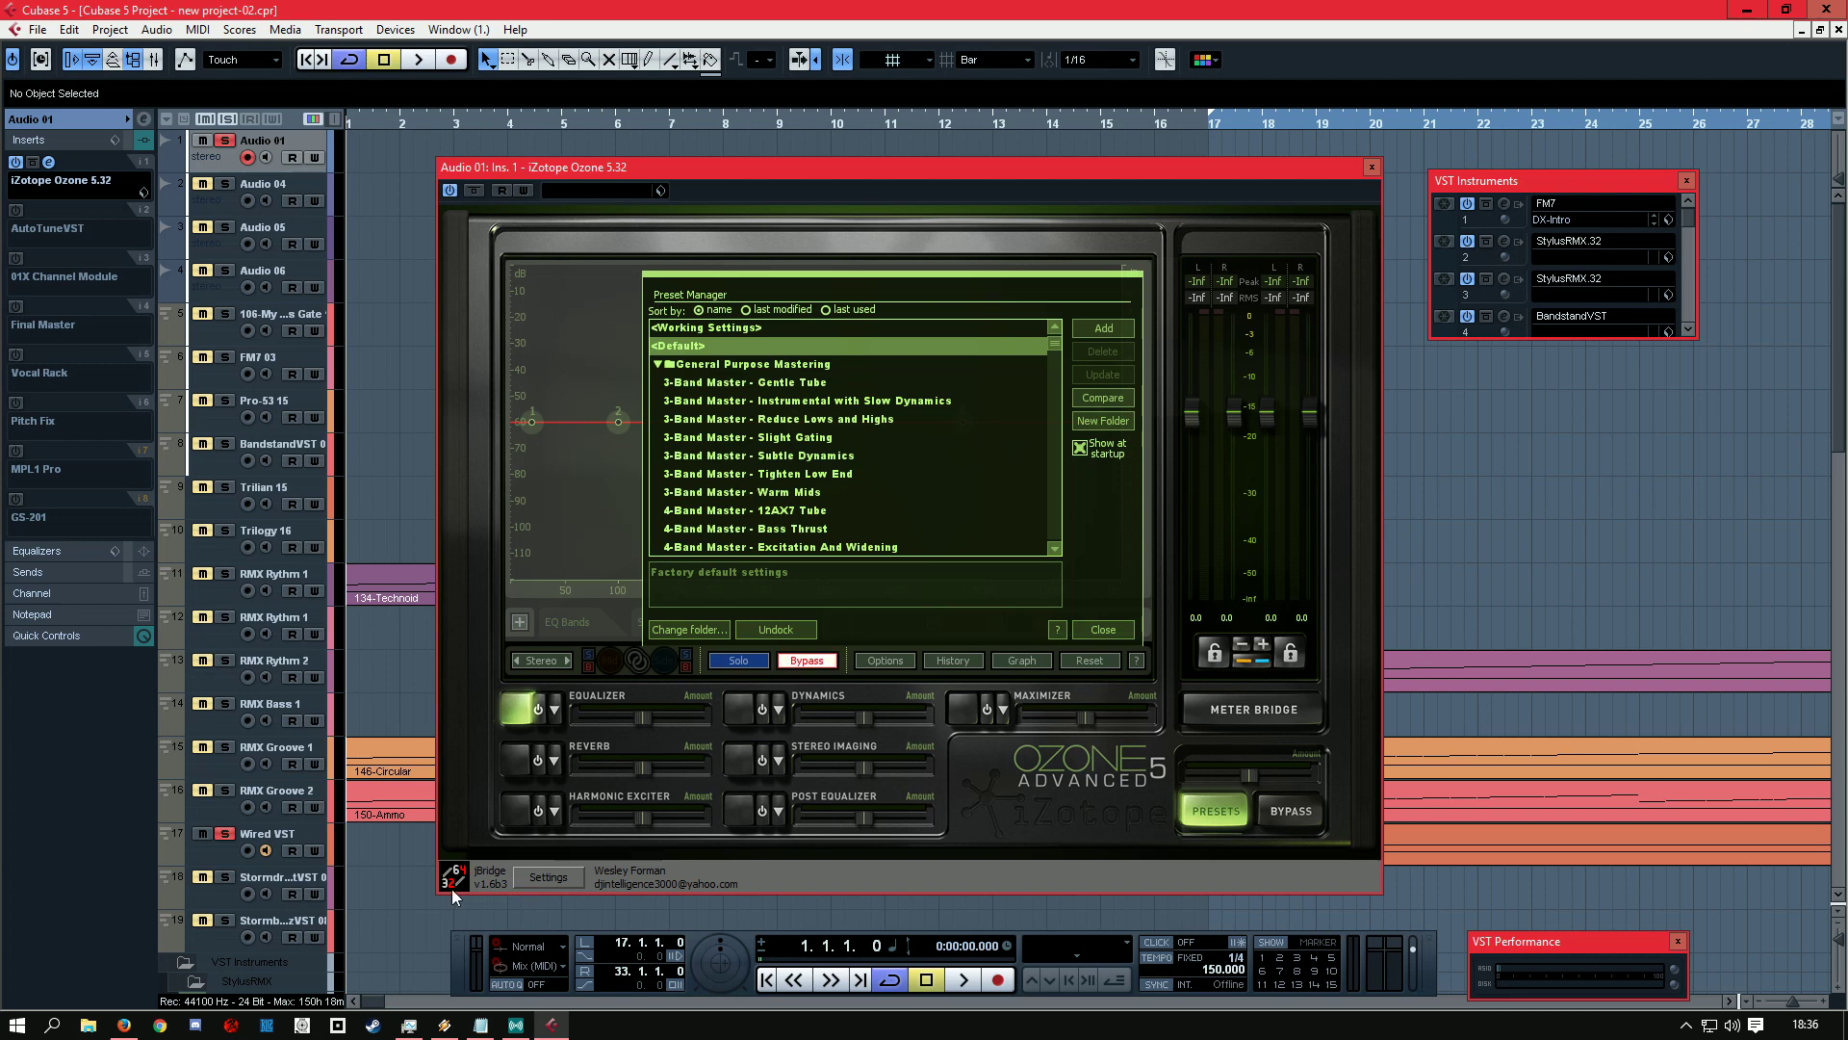
# Review the jBridge settings of the bridged Ozone plugin, leaving the options as they are, and close the plugin window
pyautogui.click(571, 878)
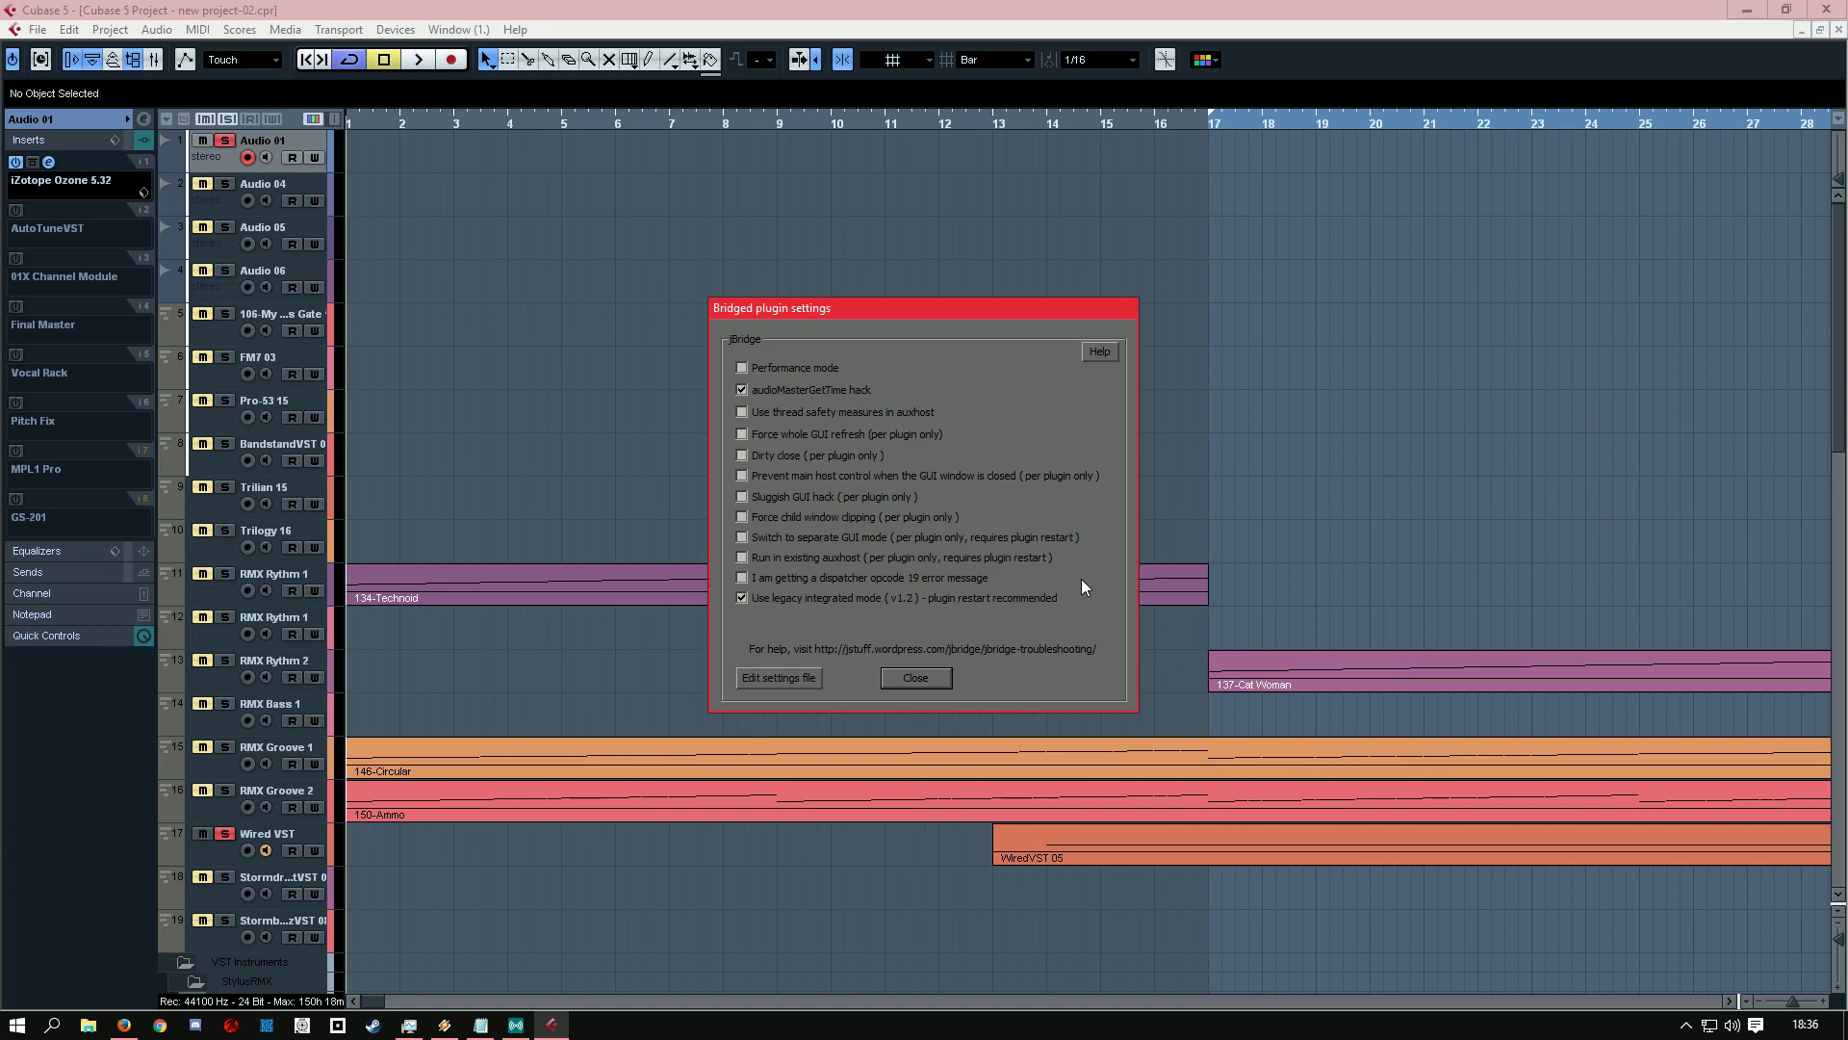
pyautogui.click(946, 677)
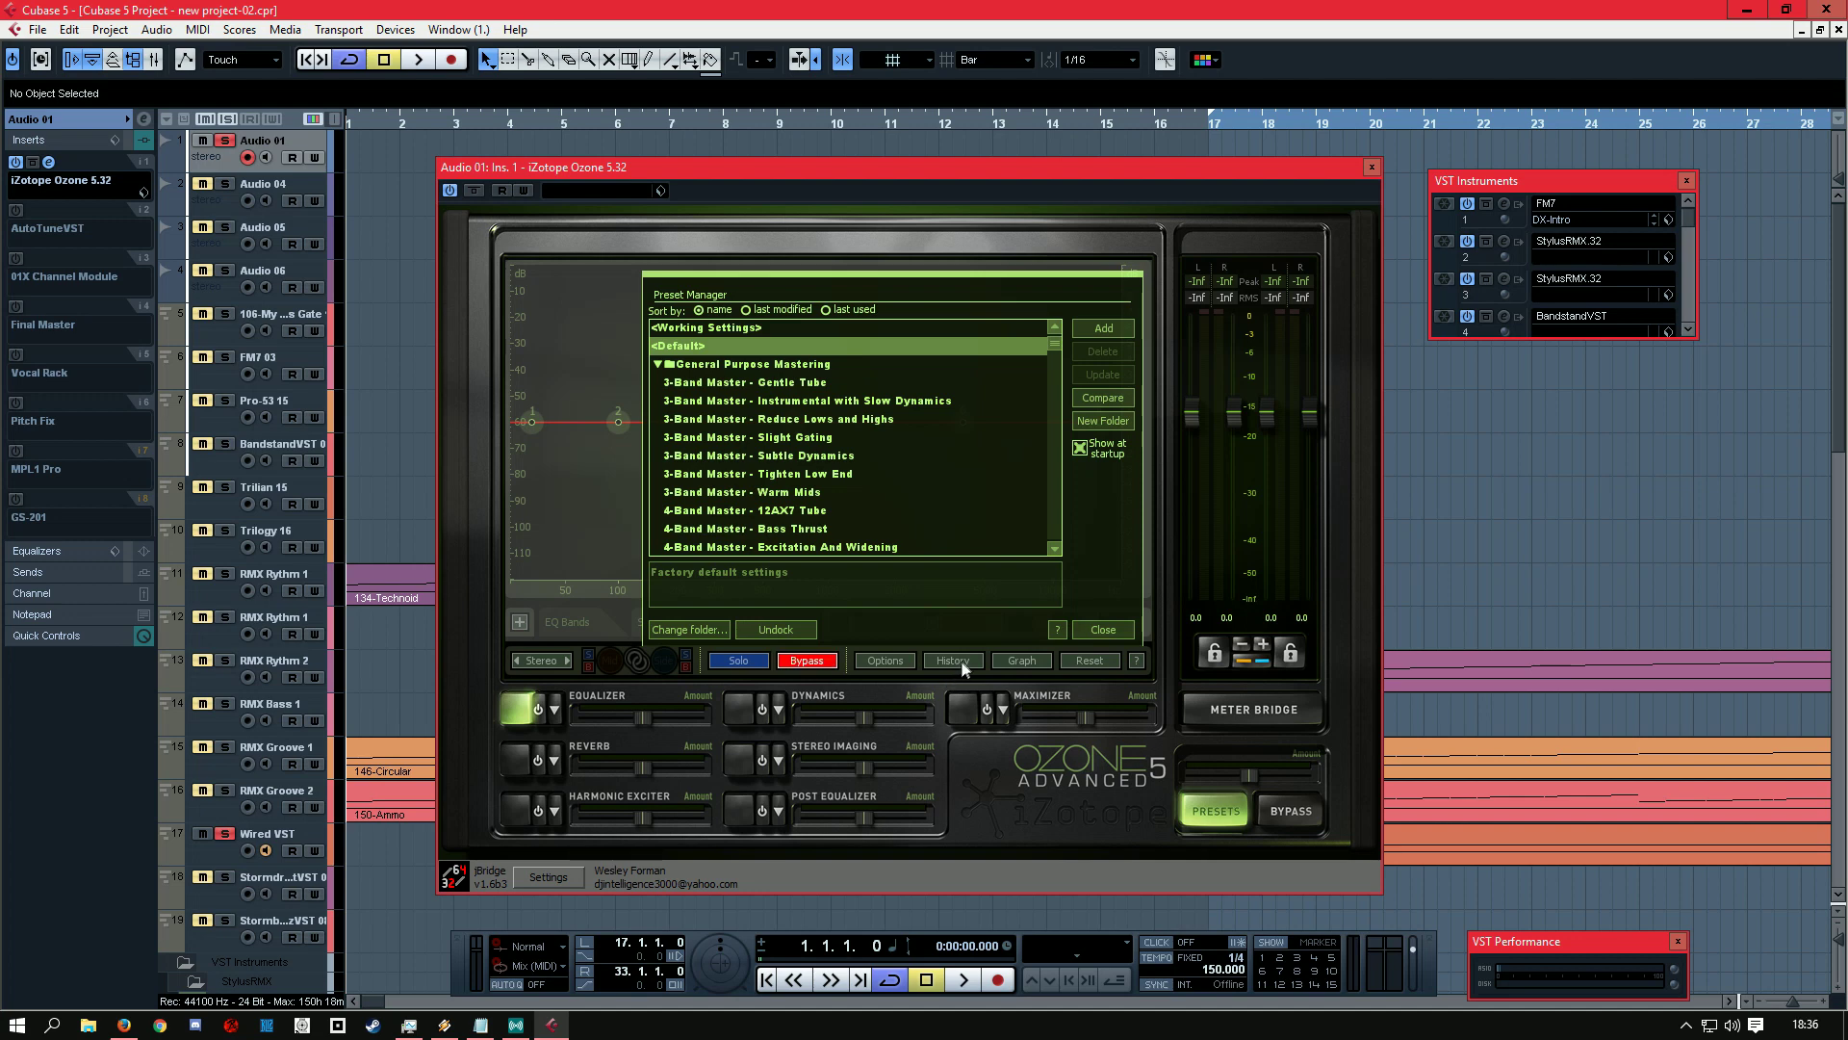
pyautogui.click(1372, 168)
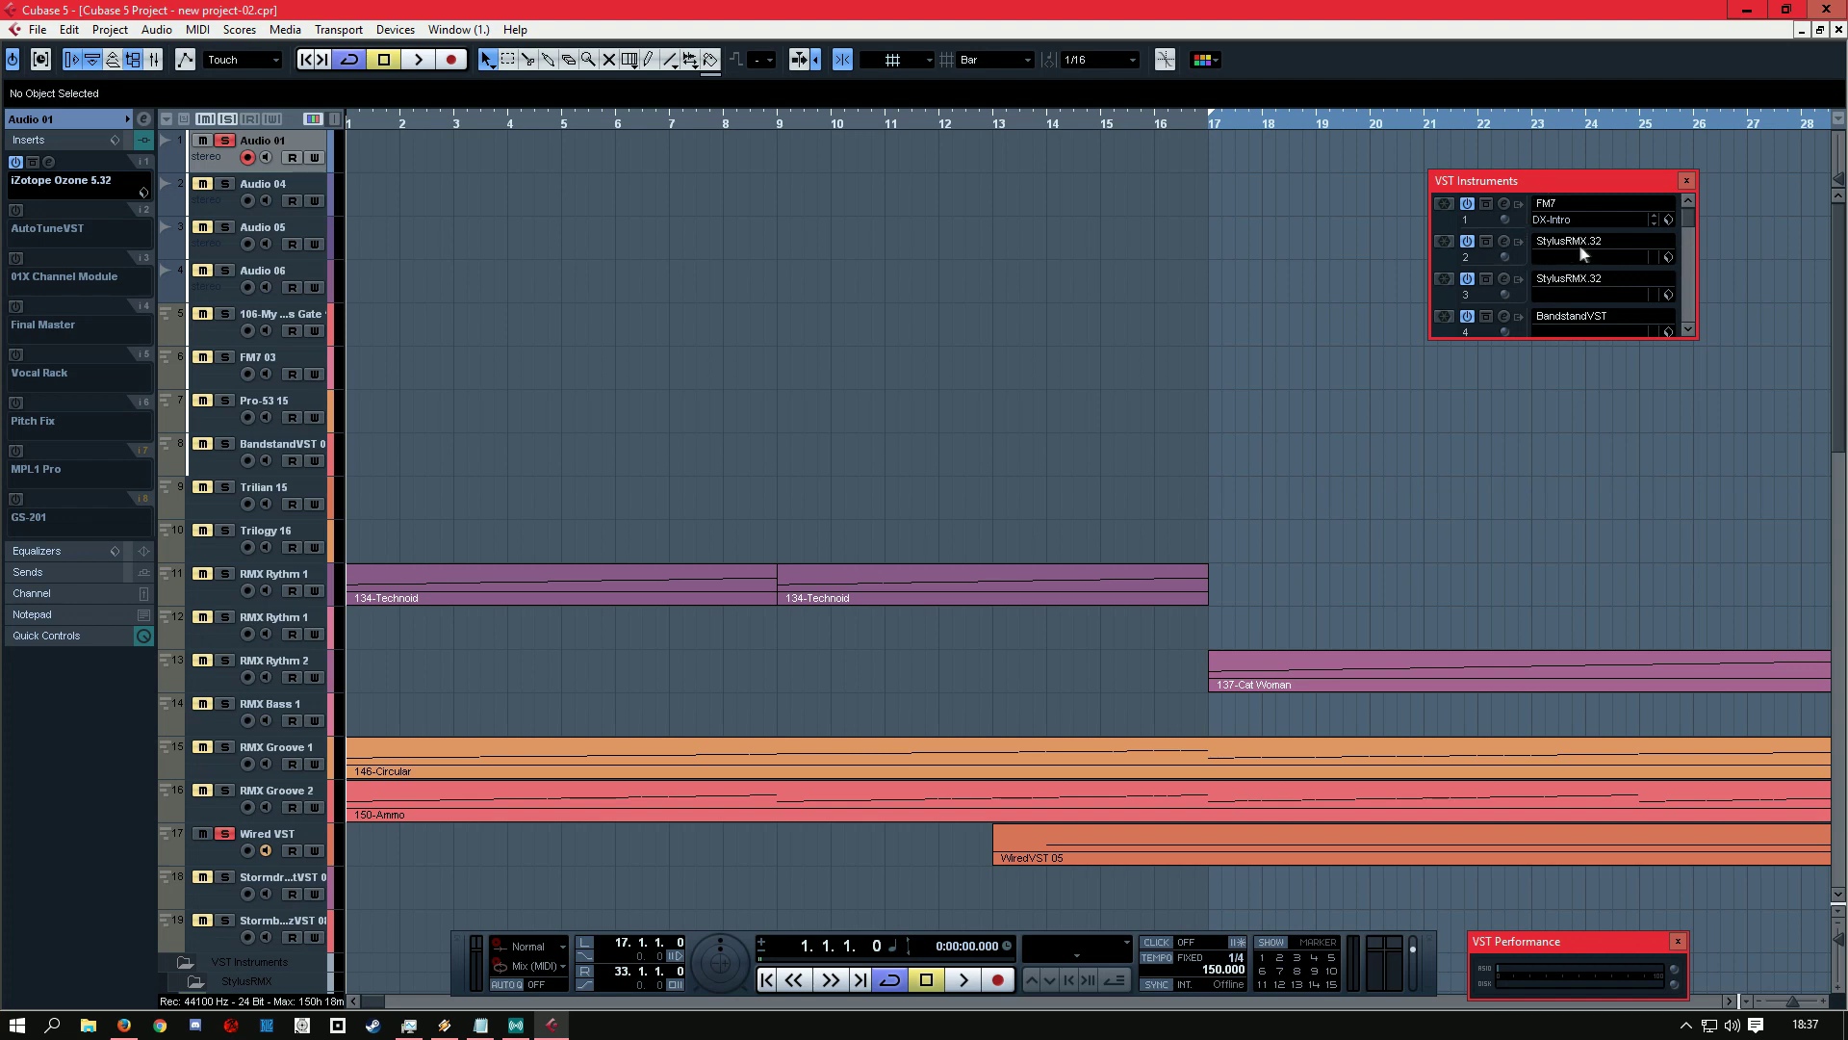
# View the bridged StylusRMX.32 instrument in VST Instruments slot 2, close its window, and exit Cubase
pyautogui.click(1504, 243)
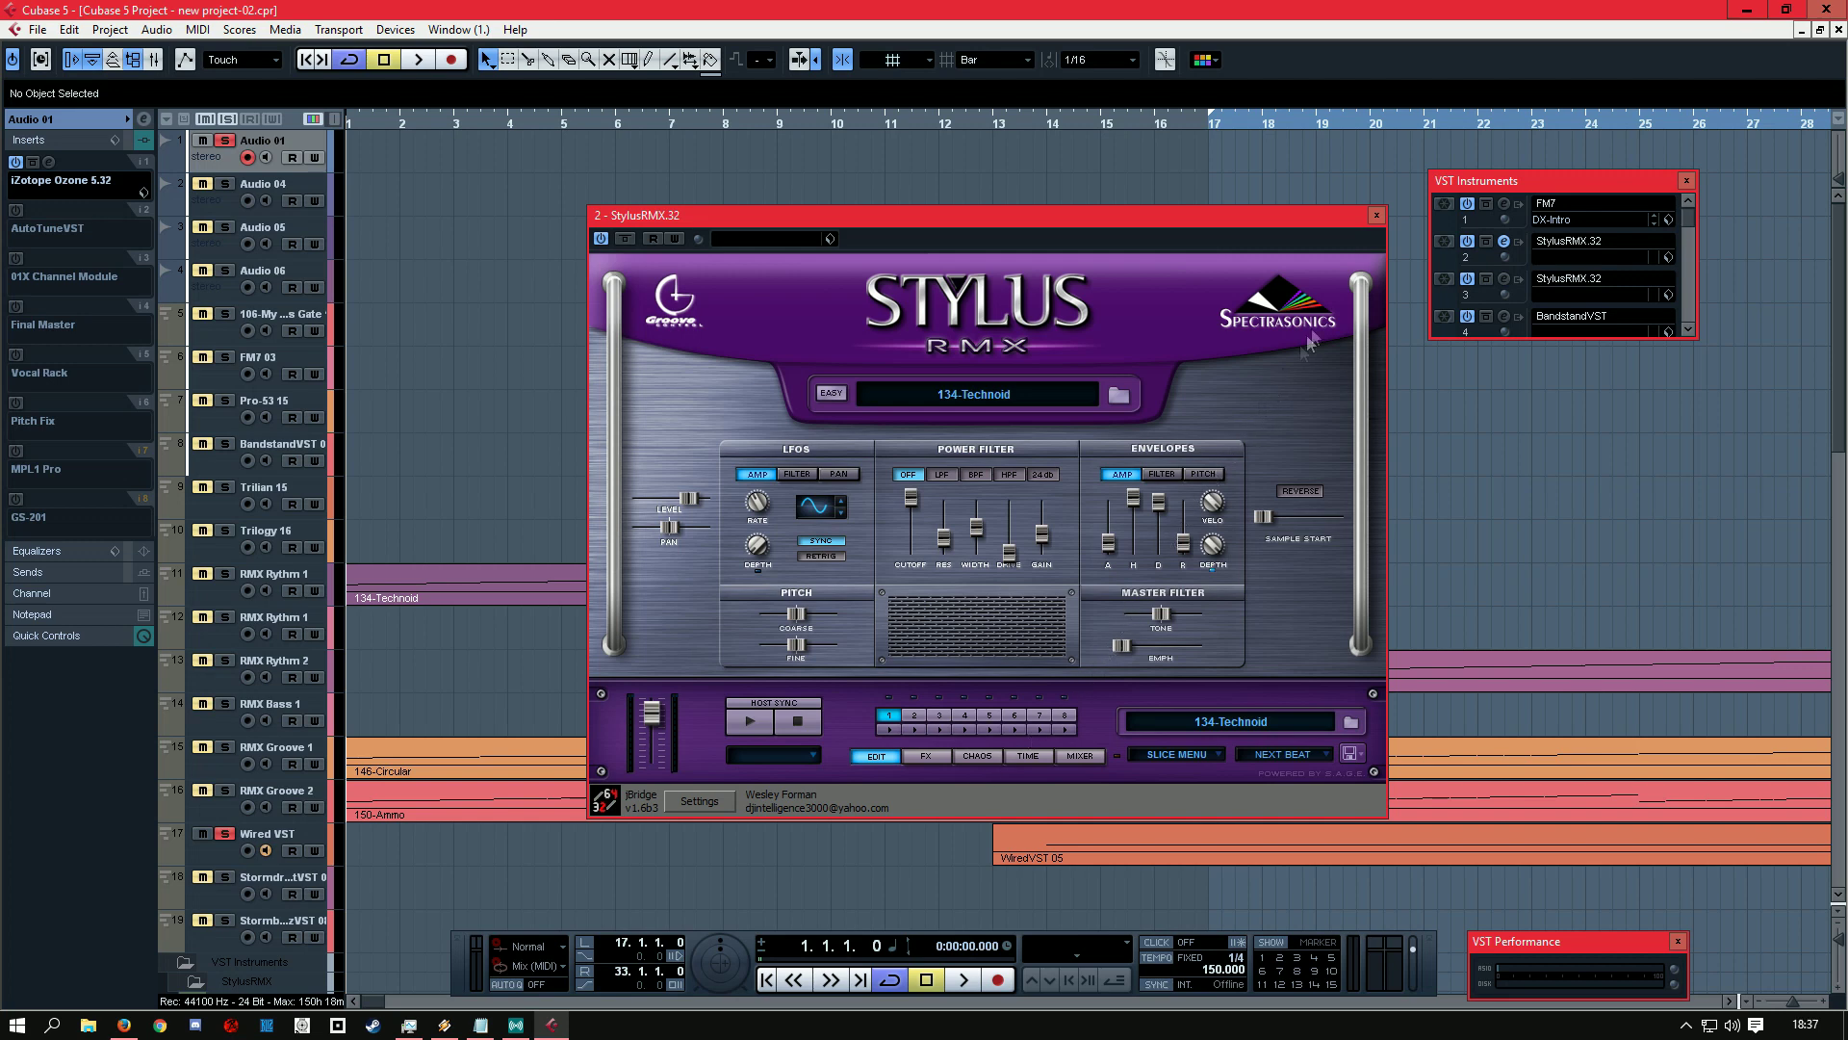
pyautogui.click(1375, 216)
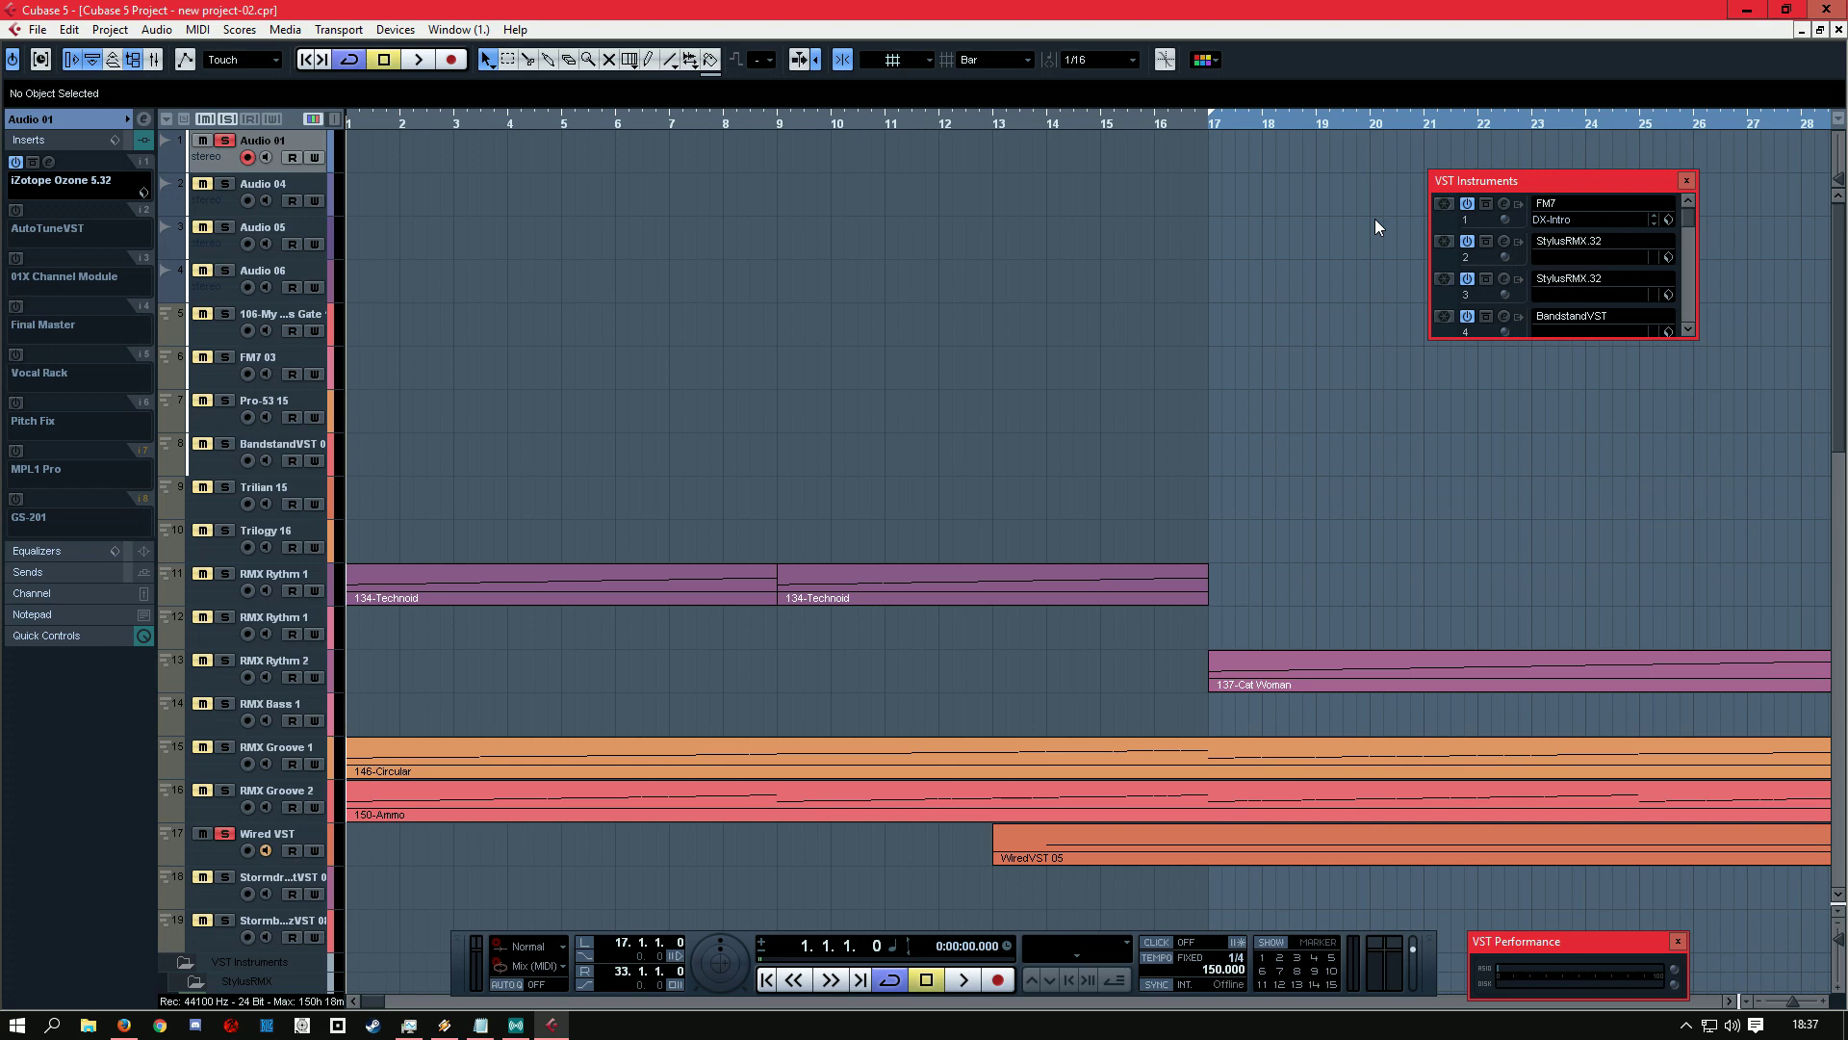
pyautogui.click(1824, 11)
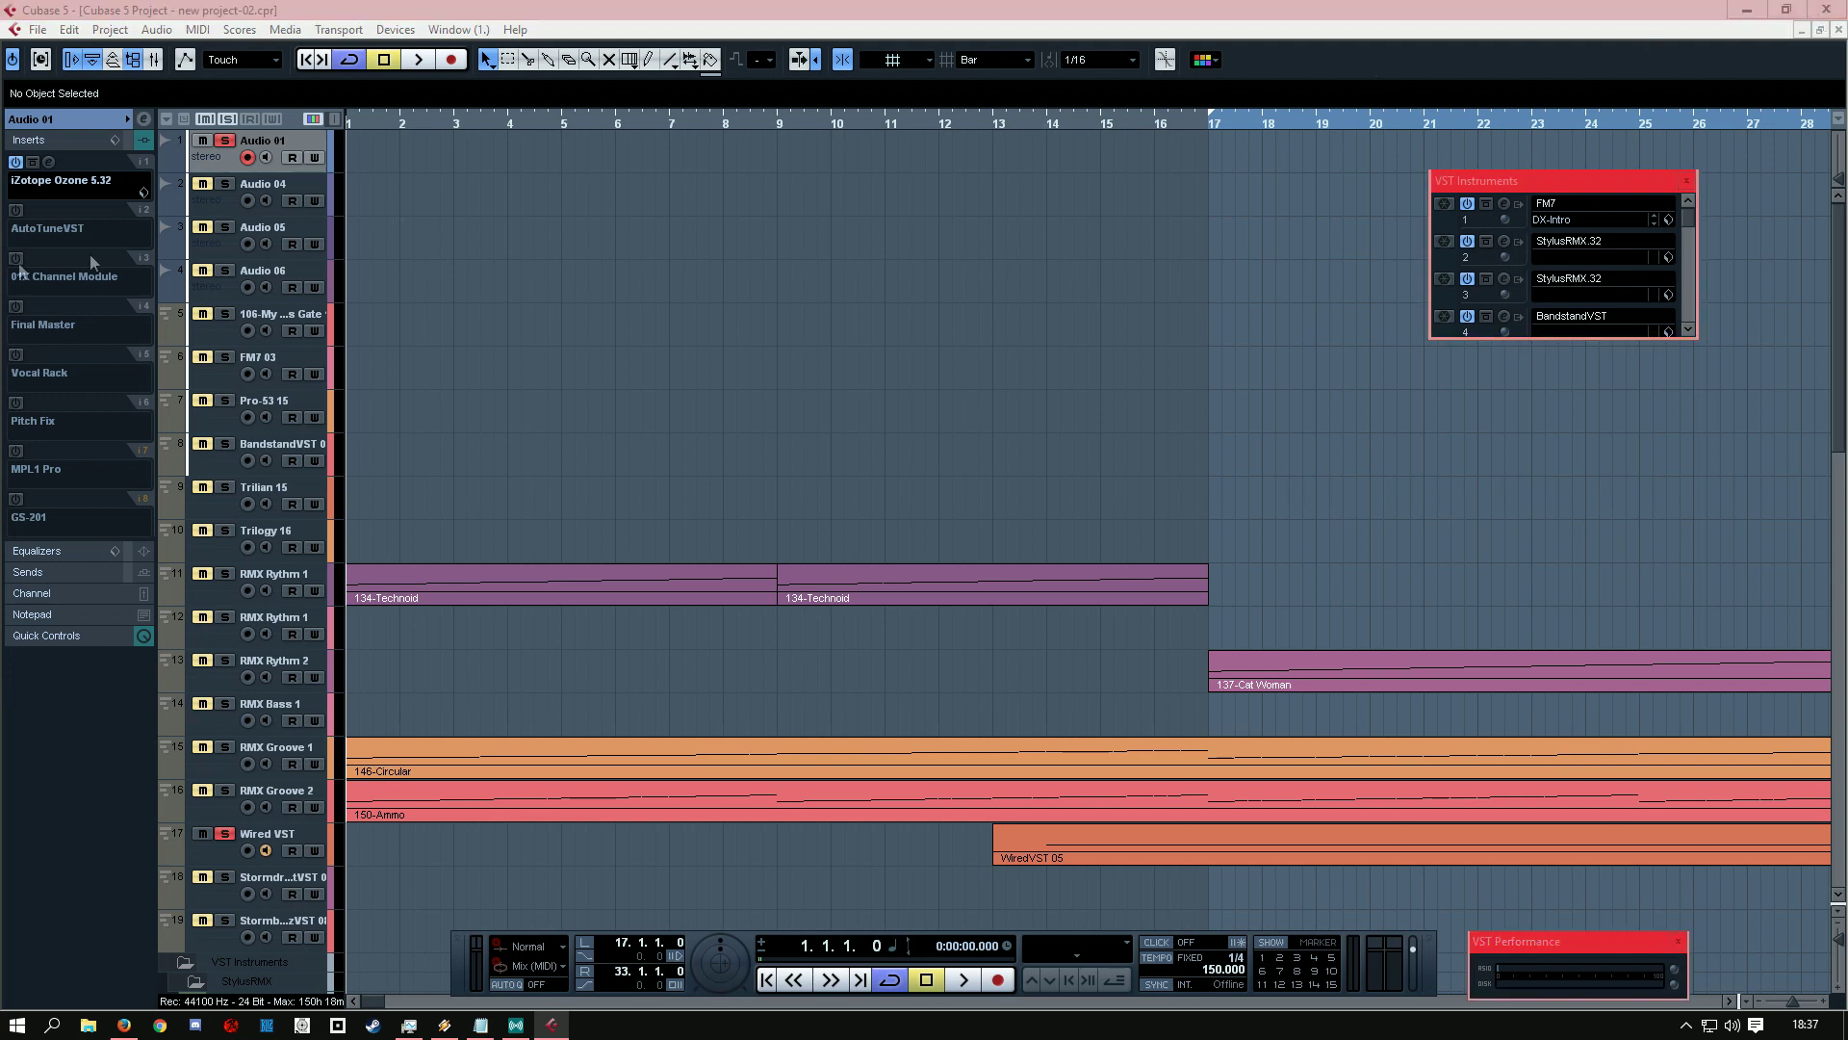